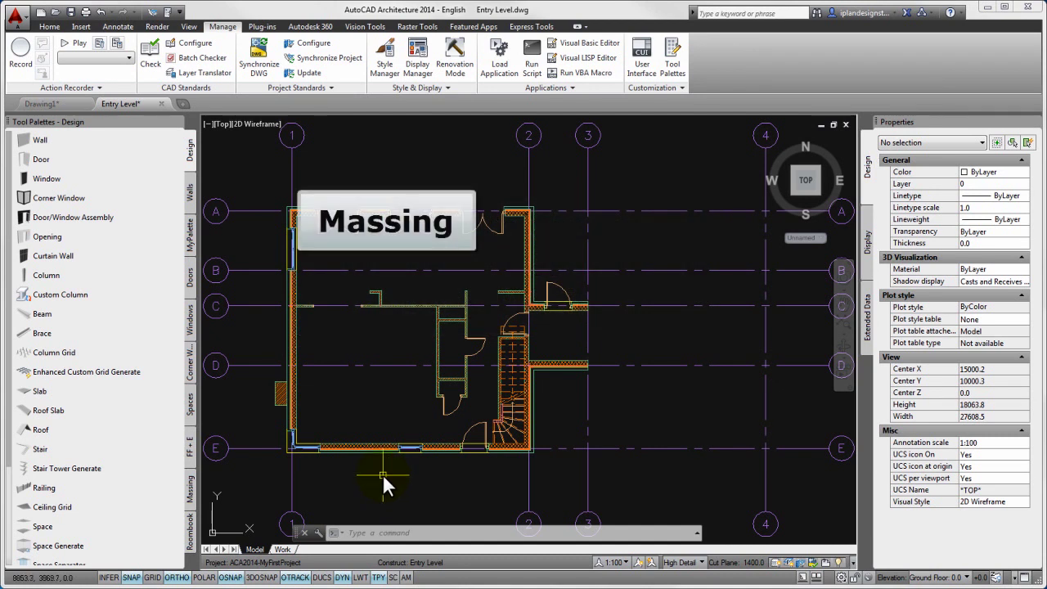
Start a Box mass element from the Massing tools of the Design palette.
left_click(190, 495)
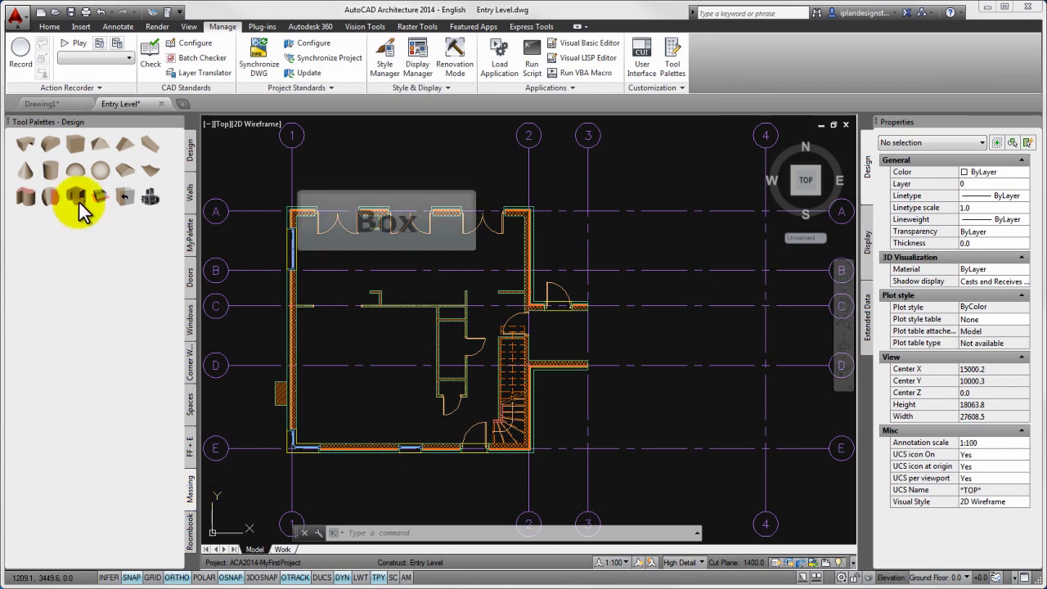
left_click(78, 146)
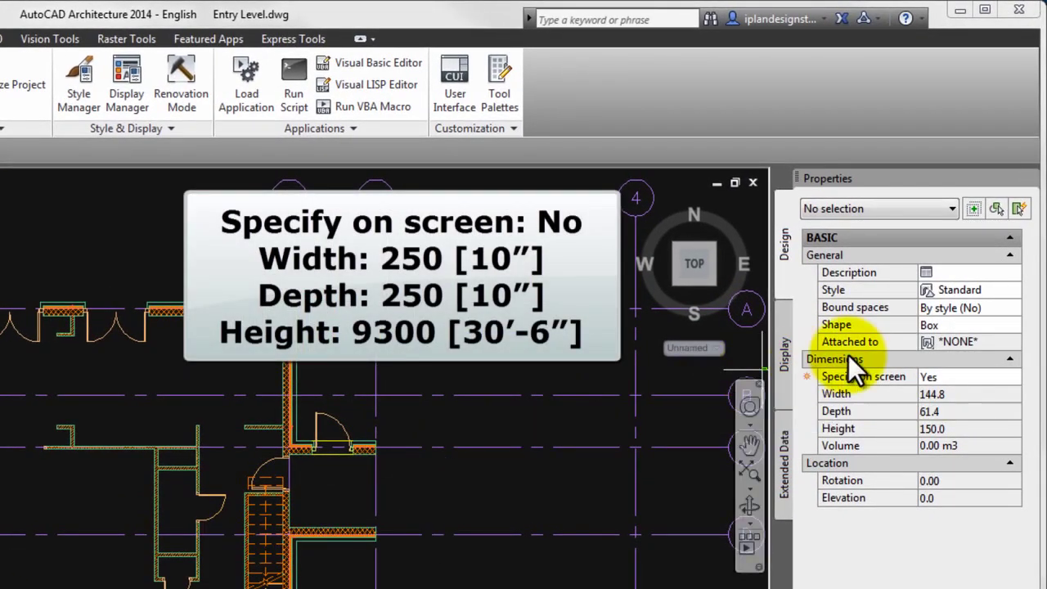
Turn off on-screen sizing and fix the box at width 250, depth 250, height 9300.
left_click(981, 377)
left_click(978, 377)
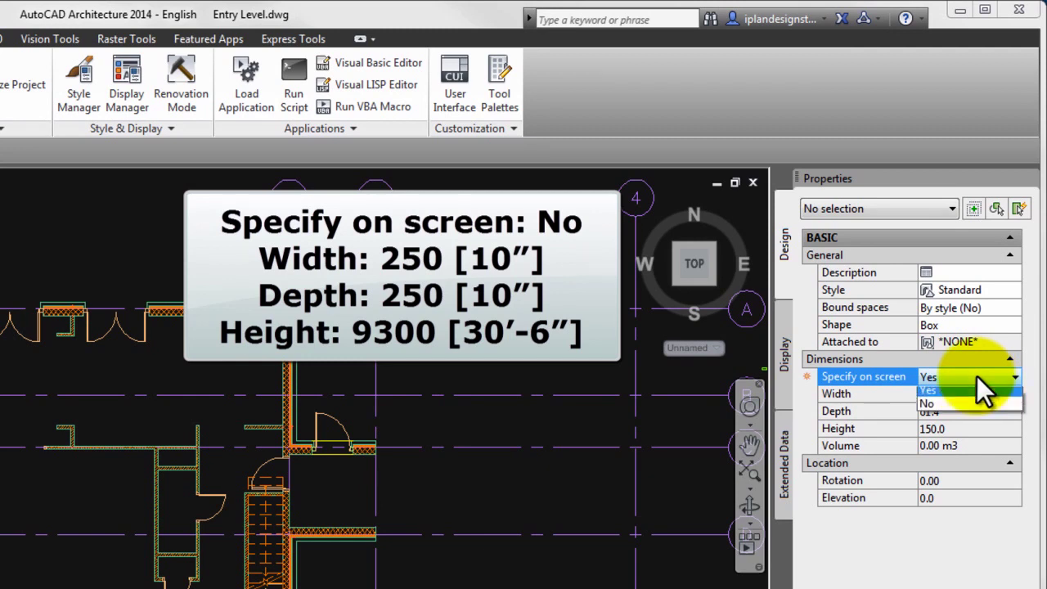
left_click(970, 408)
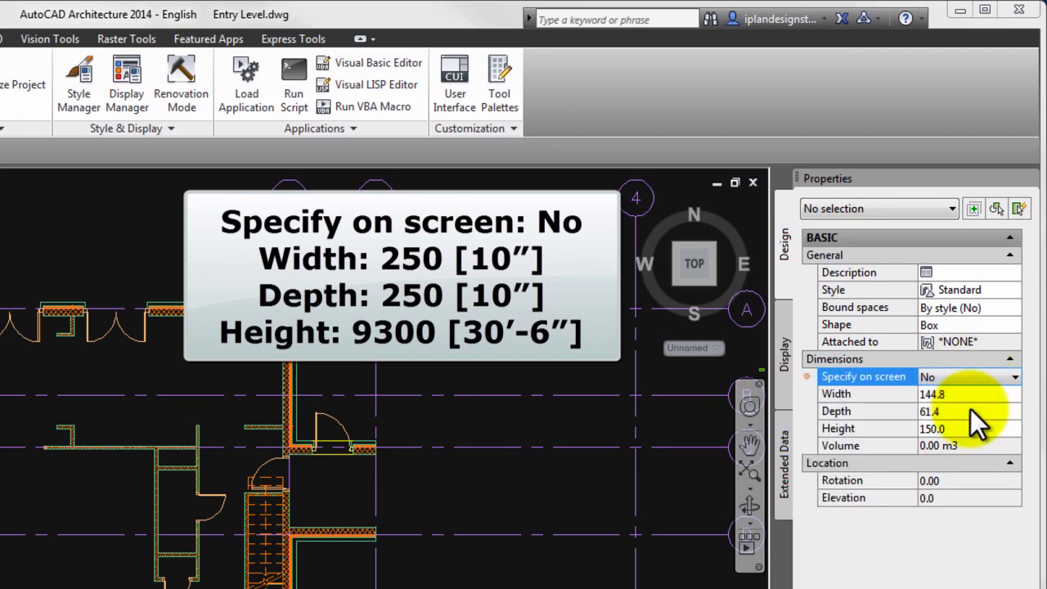
left_click(963, 395)
type("250")
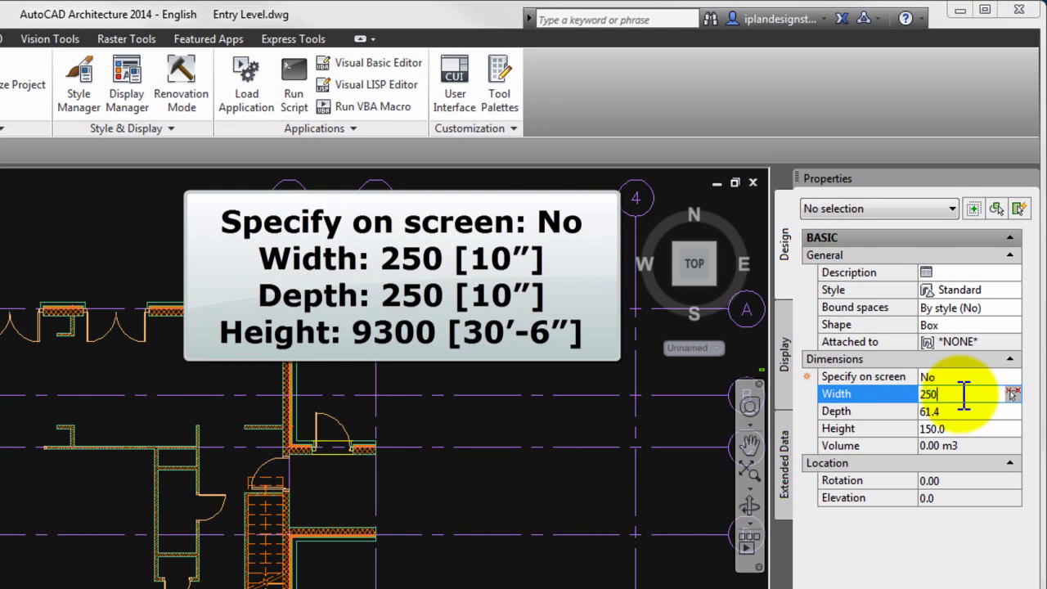
left_click(967, 409)
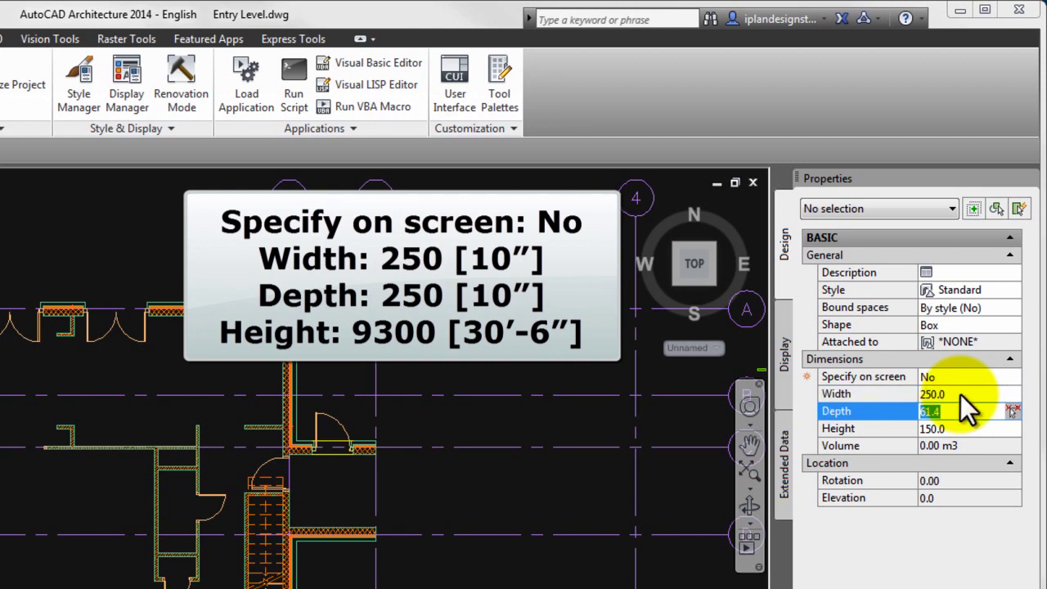
type("250")
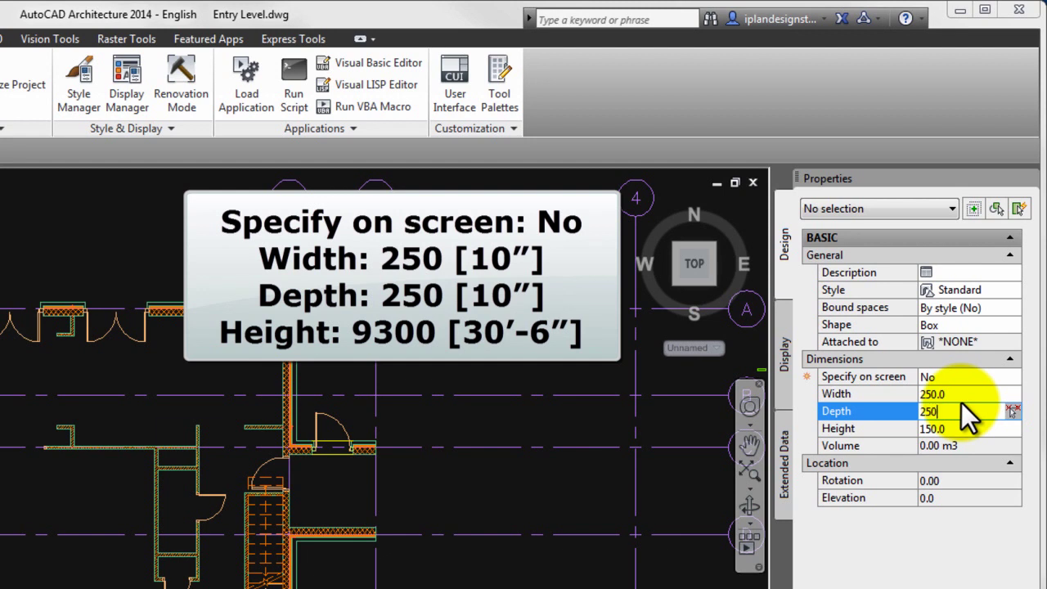
key("Tab")
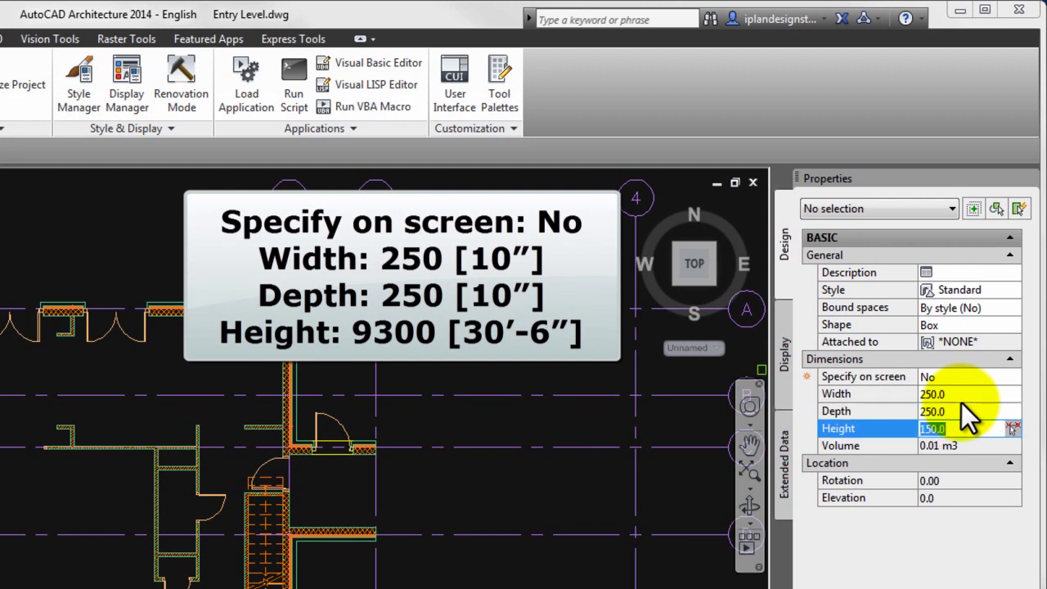
type("9300")
key("Tab")
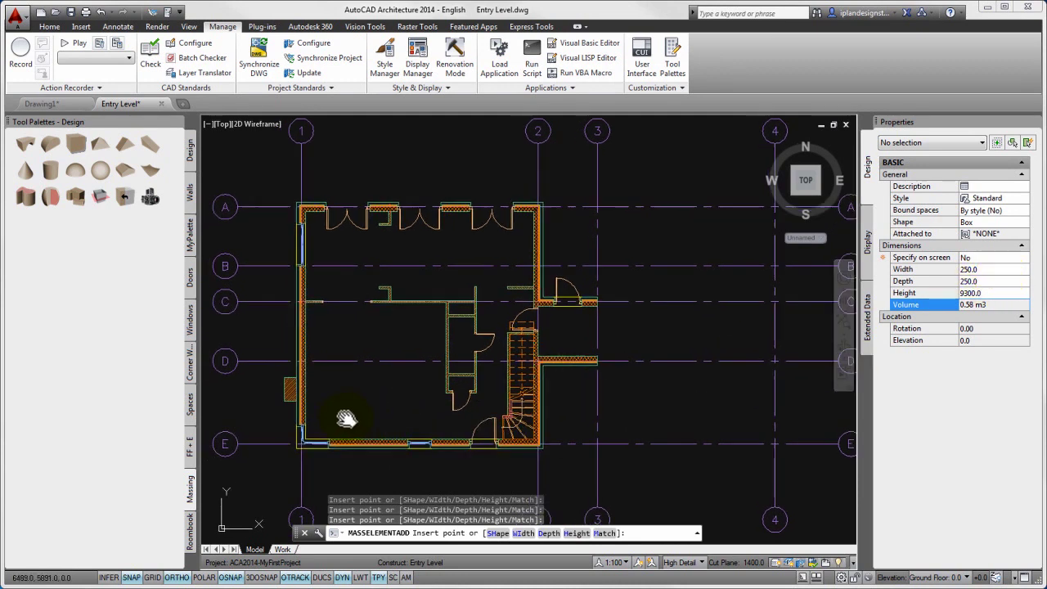
Place the first 9300-high box near the chimney on the left wall, unrotated.
scroll(372, 431, "up", 5)
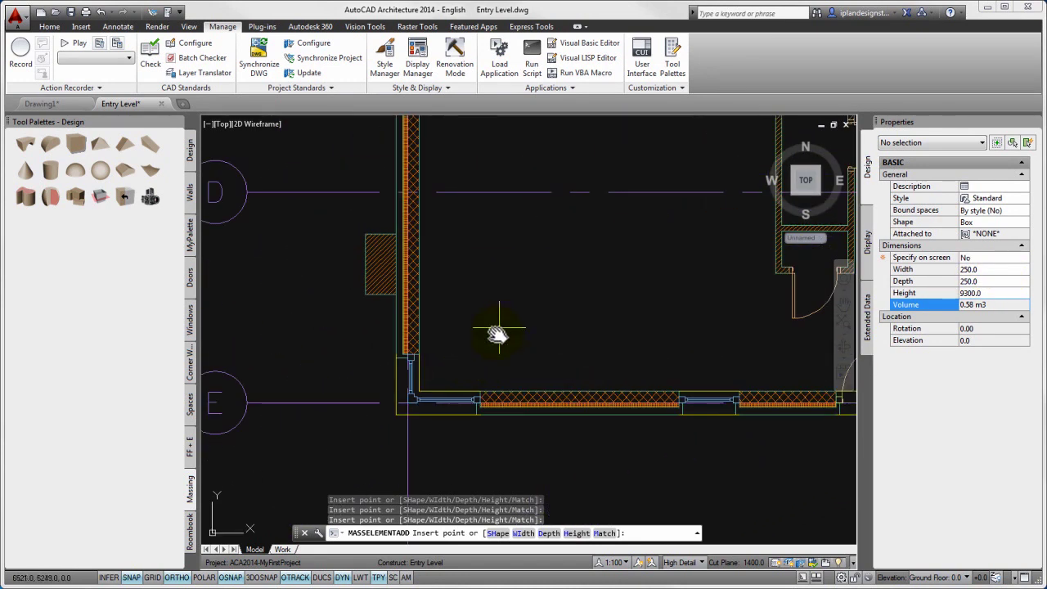
middle_click_drag(496, 334, 490, 355)
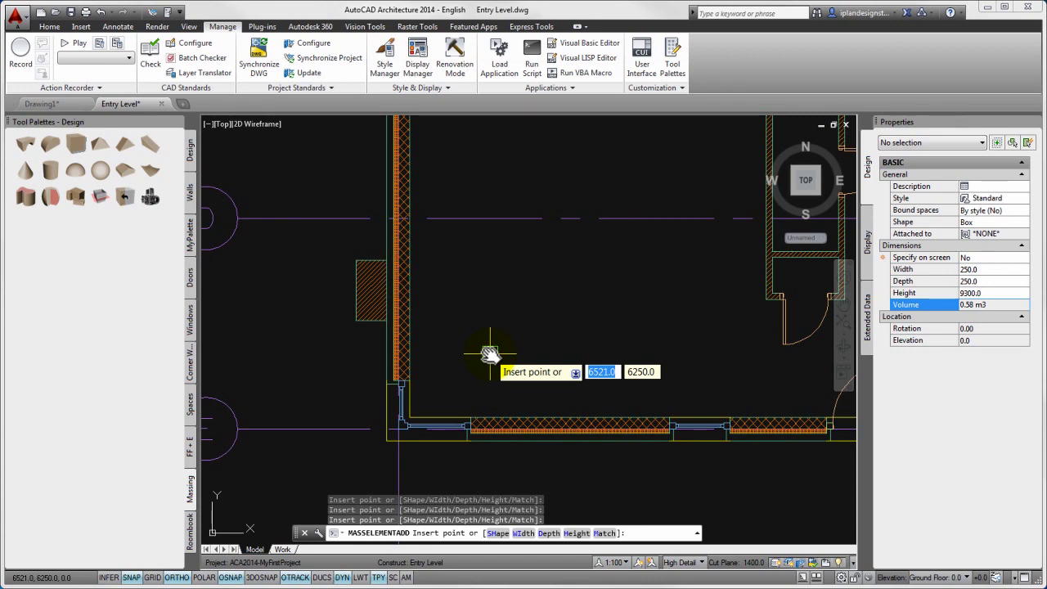
mouse_move(489, 354)
middle_mouse_down()
mouse_move(533, 350)
mouse_move(512, 339)
middle_mouse_up()
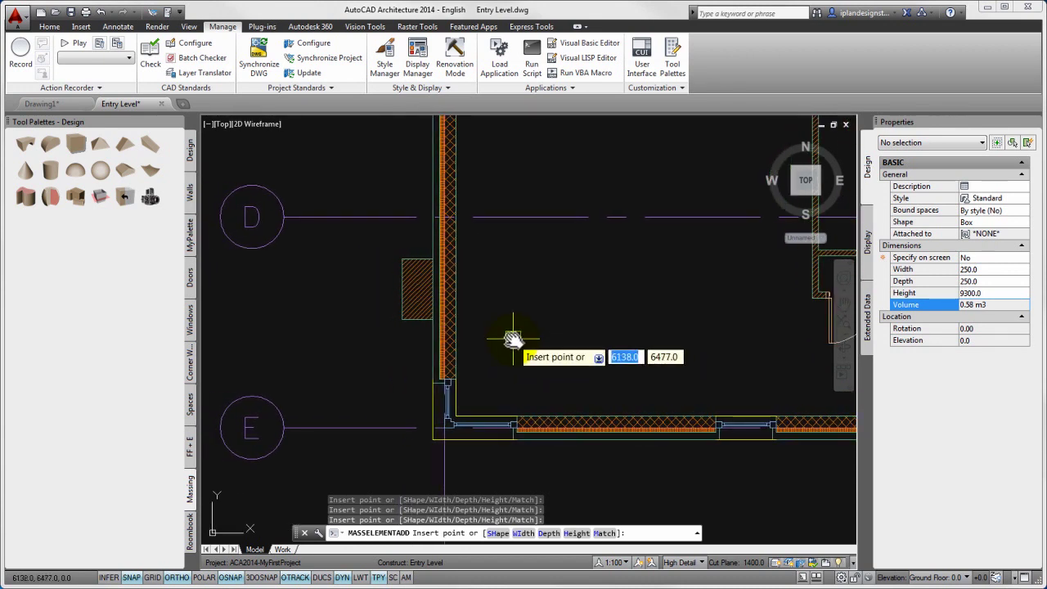
scroll(512, 340, "up", 3)
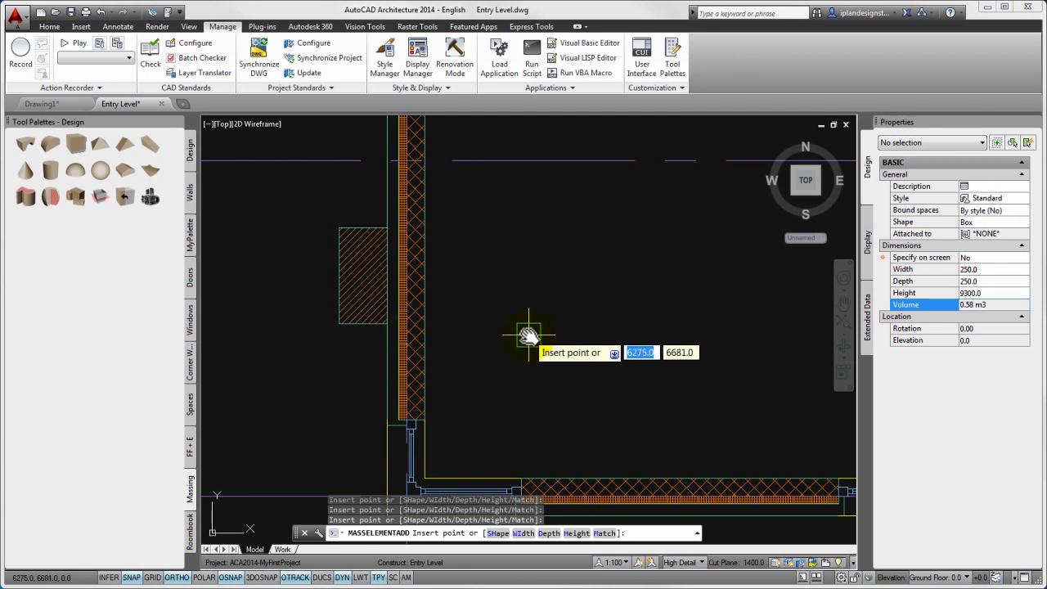
left_click(464, 249)
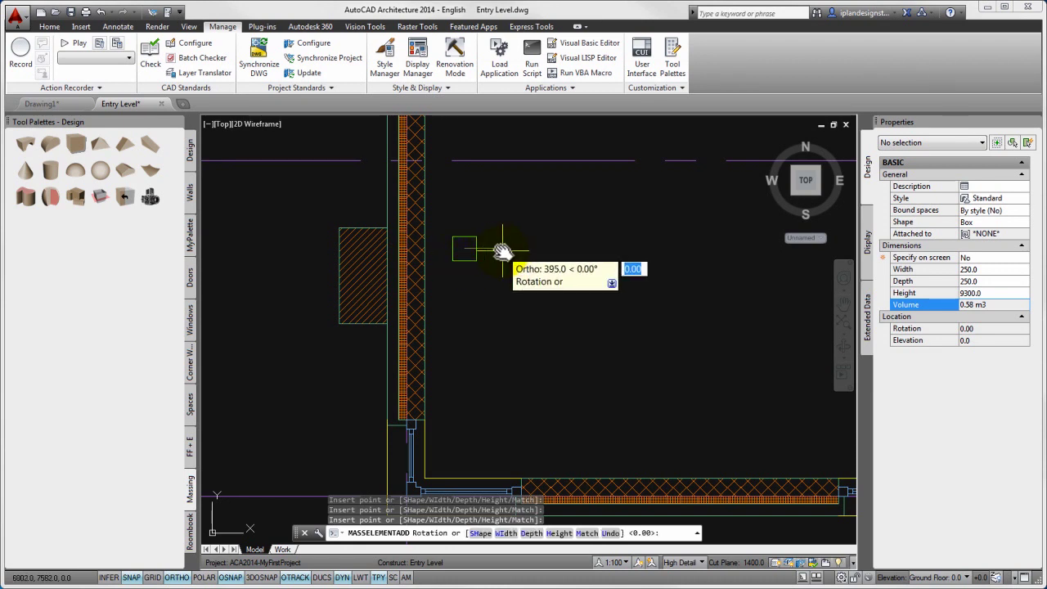
left_click(499, 249)
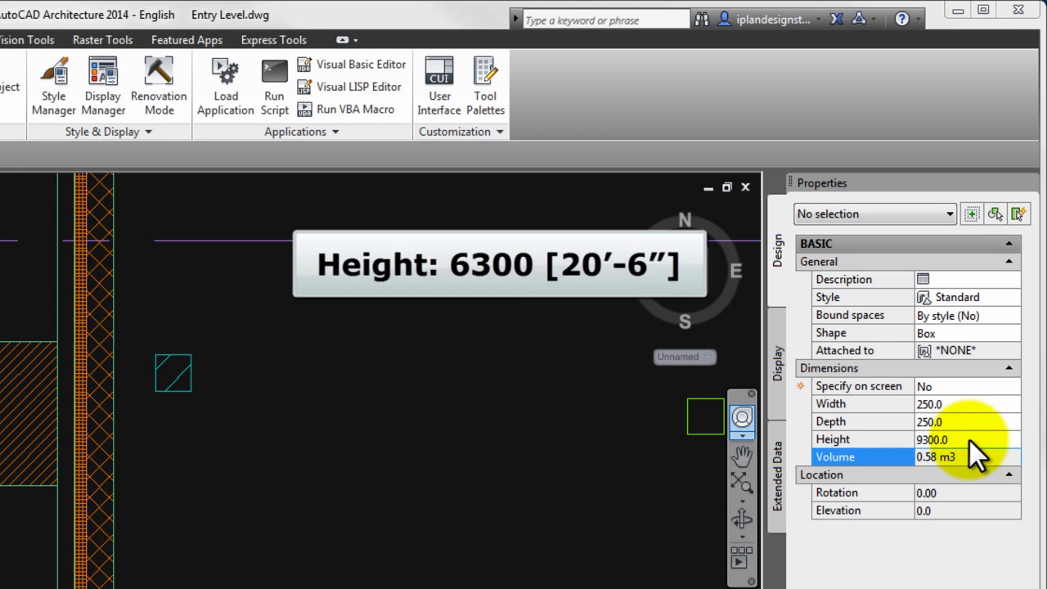
Place a second box, 6300 high, below the first at 0° rotation and end the command.
left_click(967, 441)
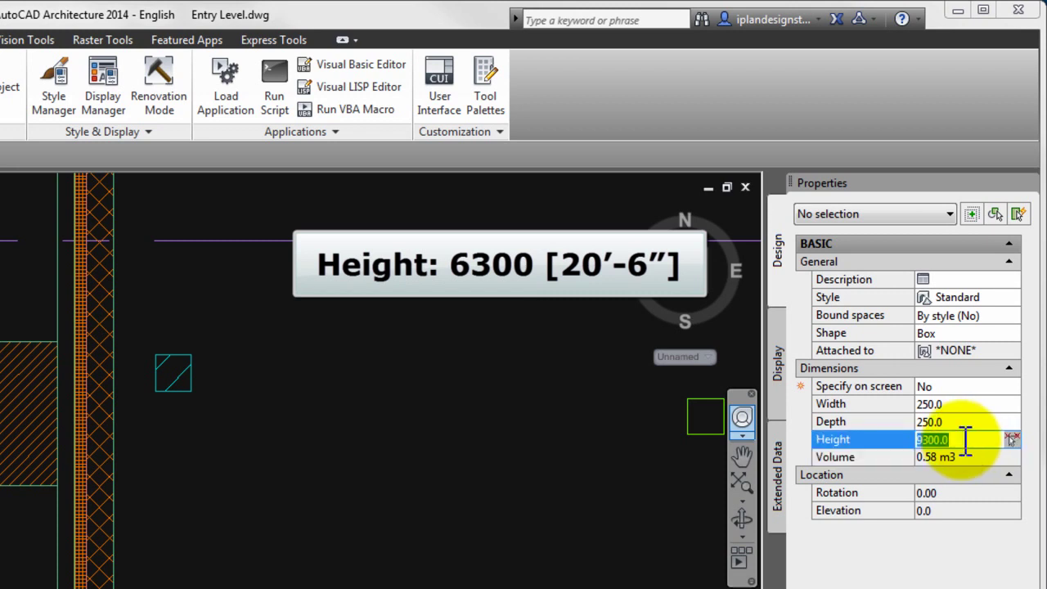
type("6300")
key("Return")
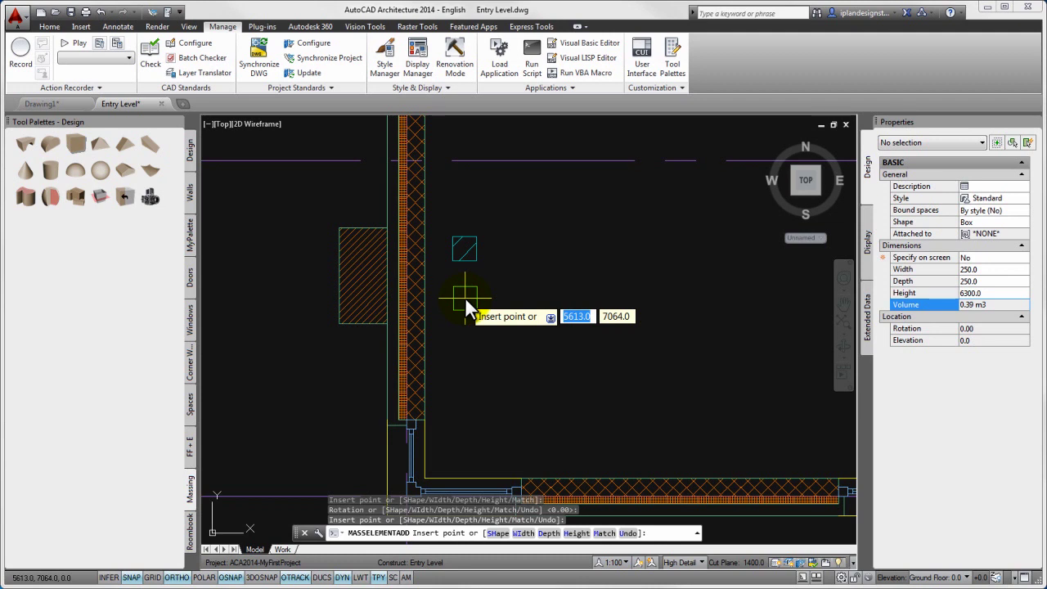
left_click(465, 298)
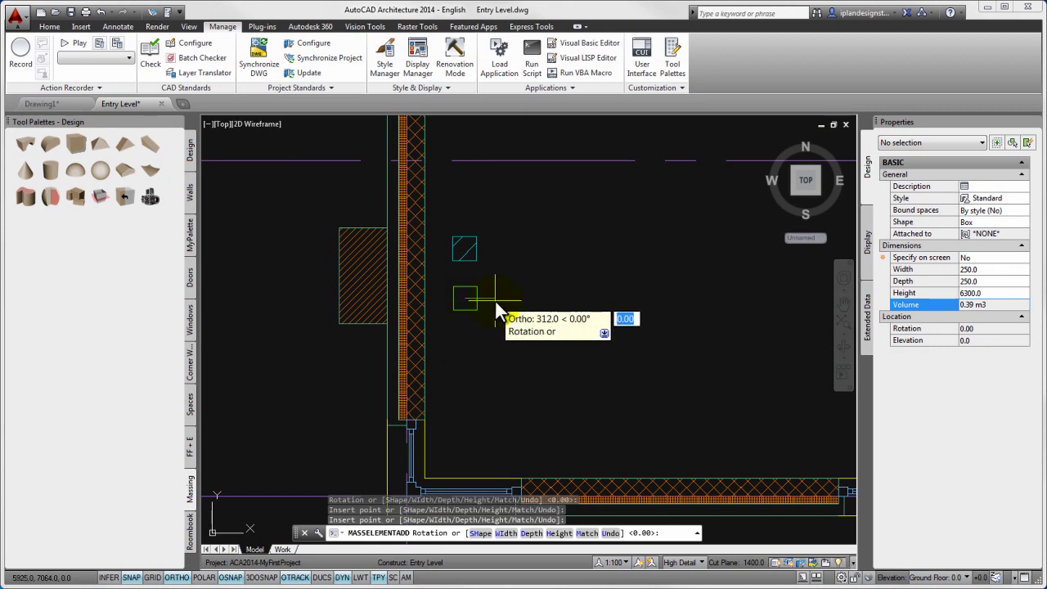
left_click(496, 310)
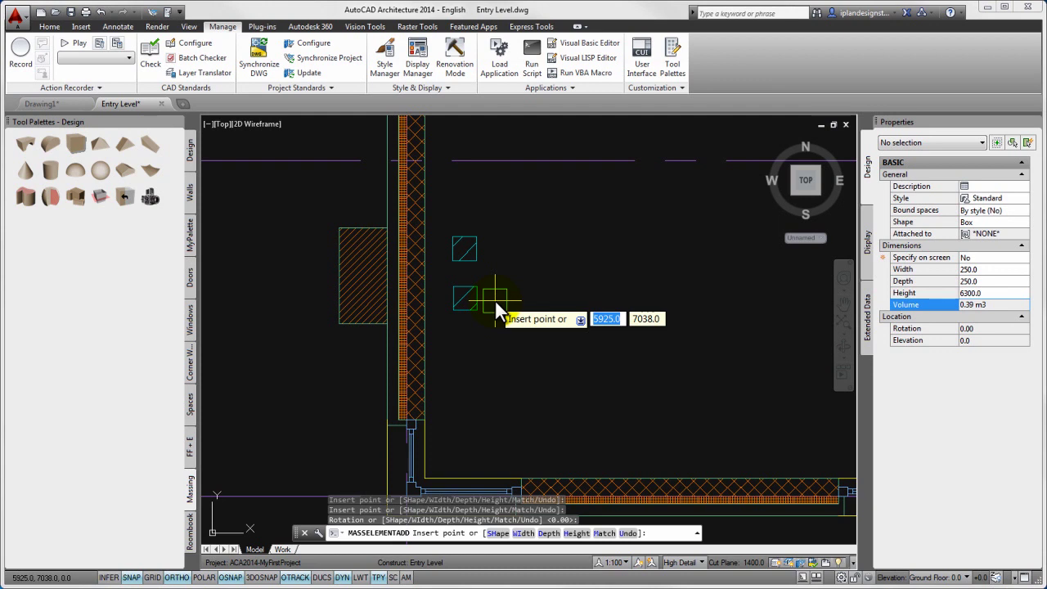
key("Escape")
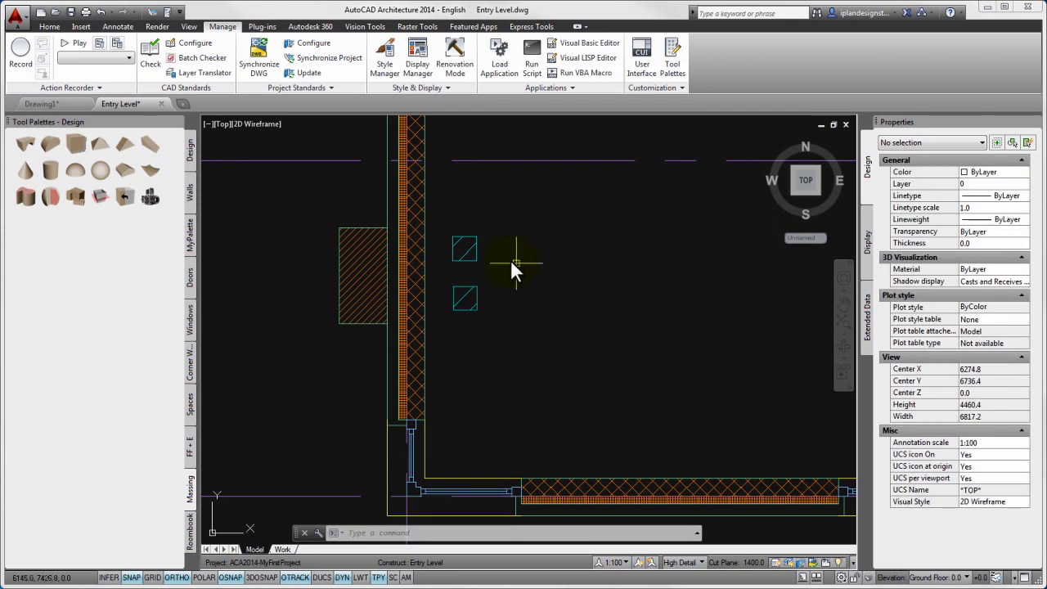
left_click(50, 27)
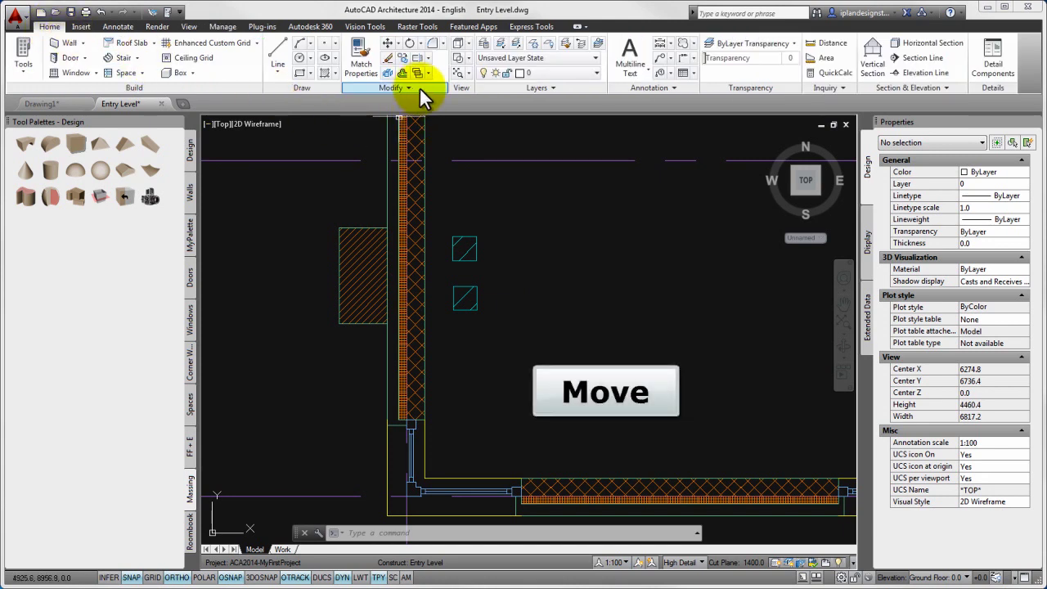
Move the upper 9300-high box into the top of the hatched chimney block.
left_click(386, 45)
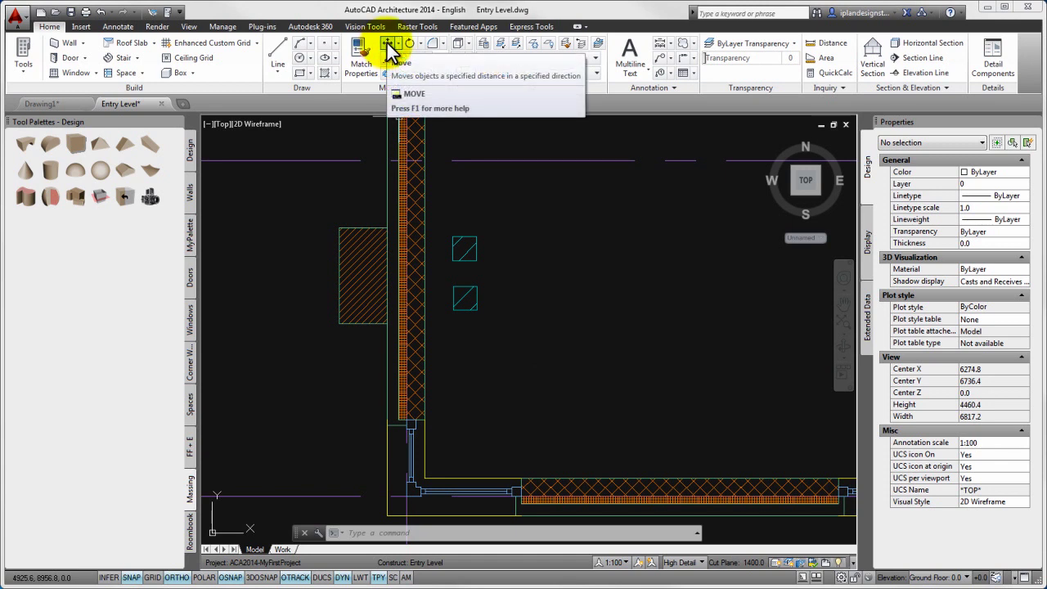
left_click(390, 48)
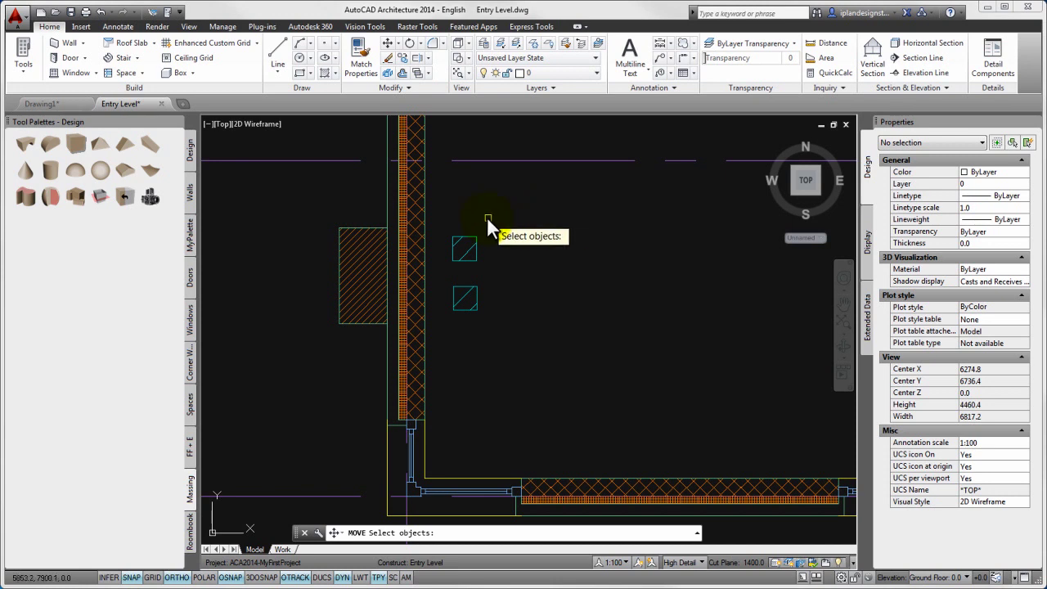
left_click(464, 238)
key("Return")
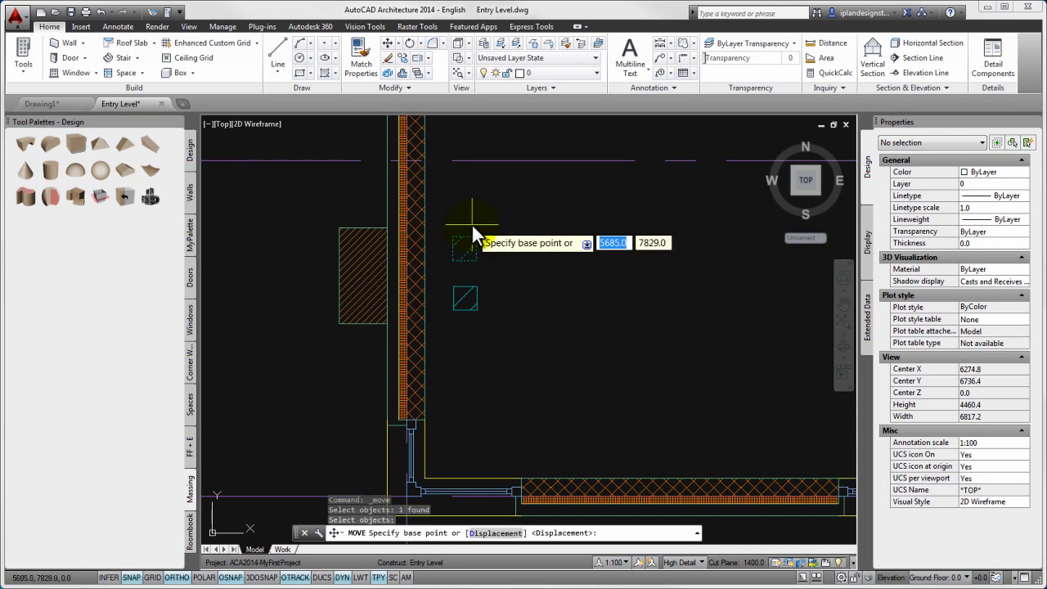
left_click(463, 238)
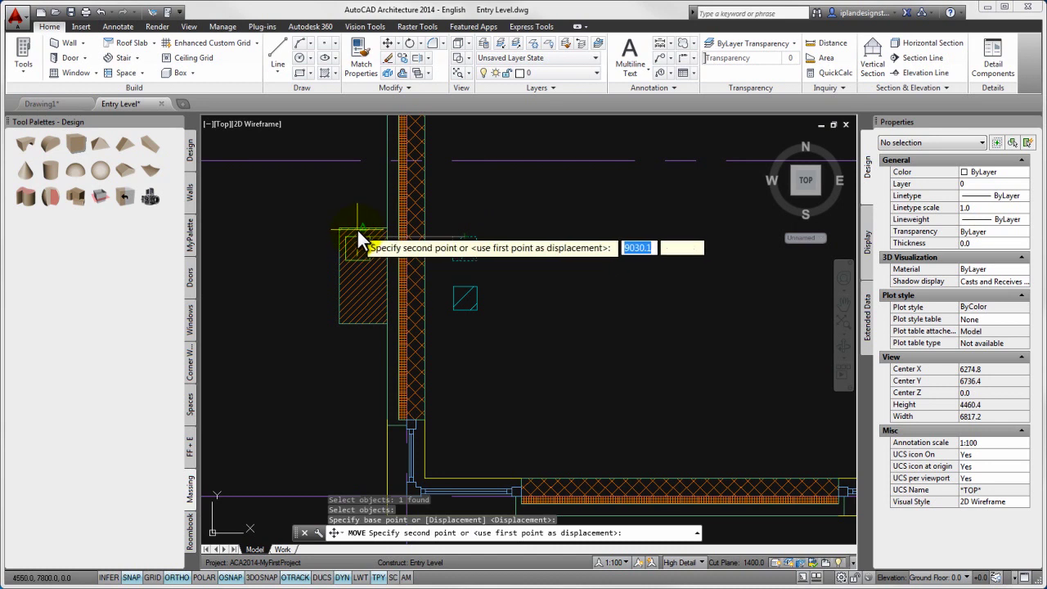
left_click(361, 228)
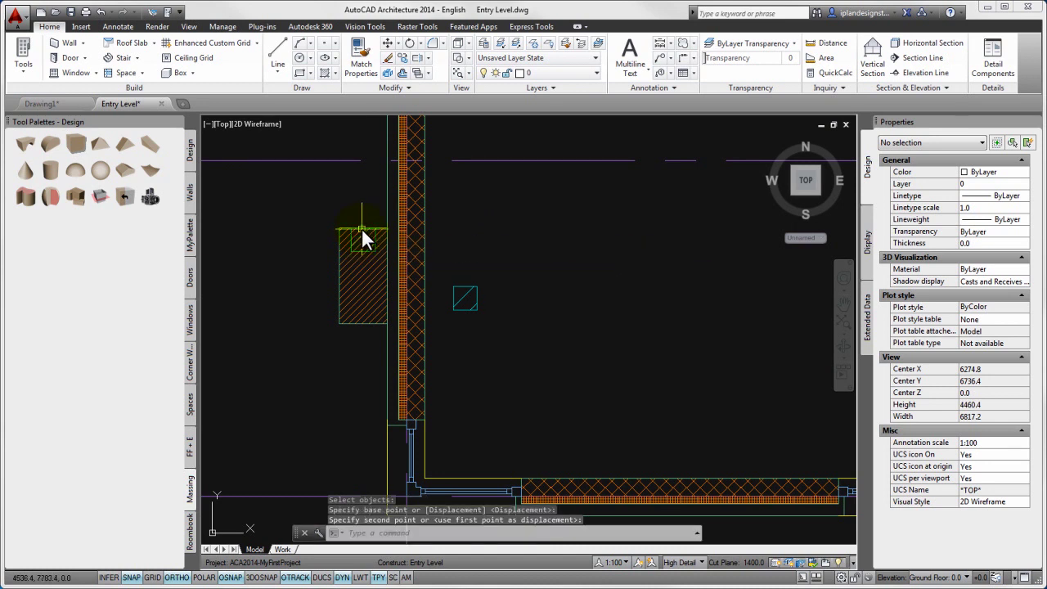
Move the lower 6300-high box into the bottom of the chimney block.
key("Return")
left_click(468, 310)
key("Return")
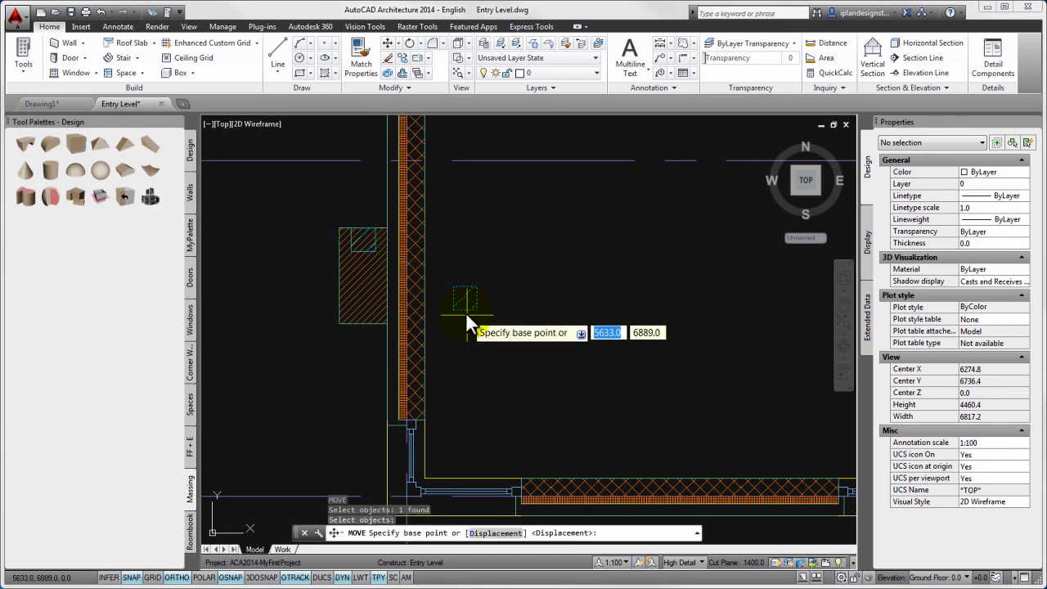
left_click(465, 309)
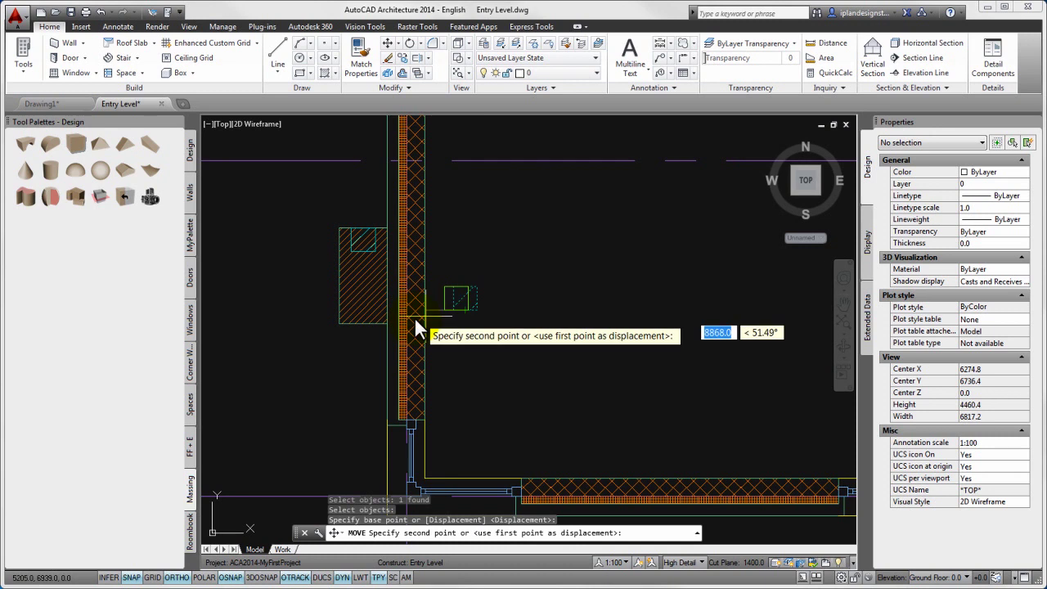
left_click(361, 323)
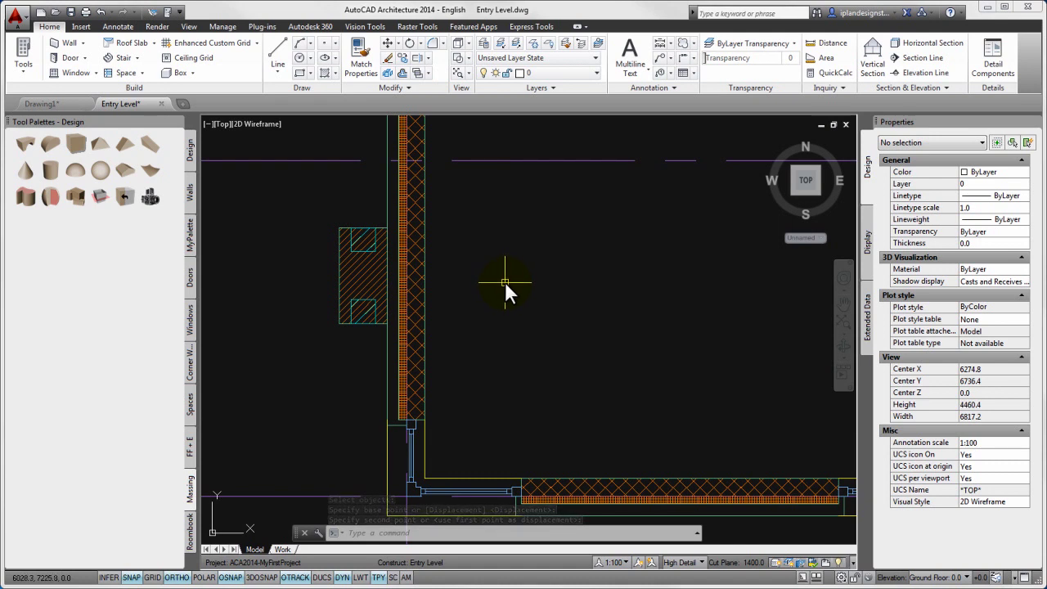
scroll(358, 255, "up", 2)
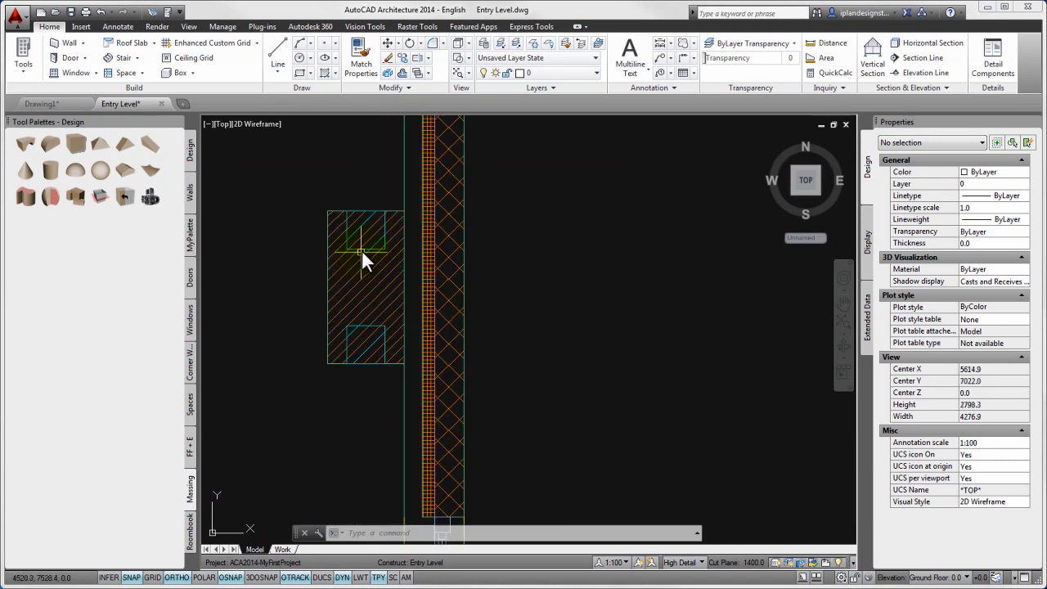
left_click(362, 249)
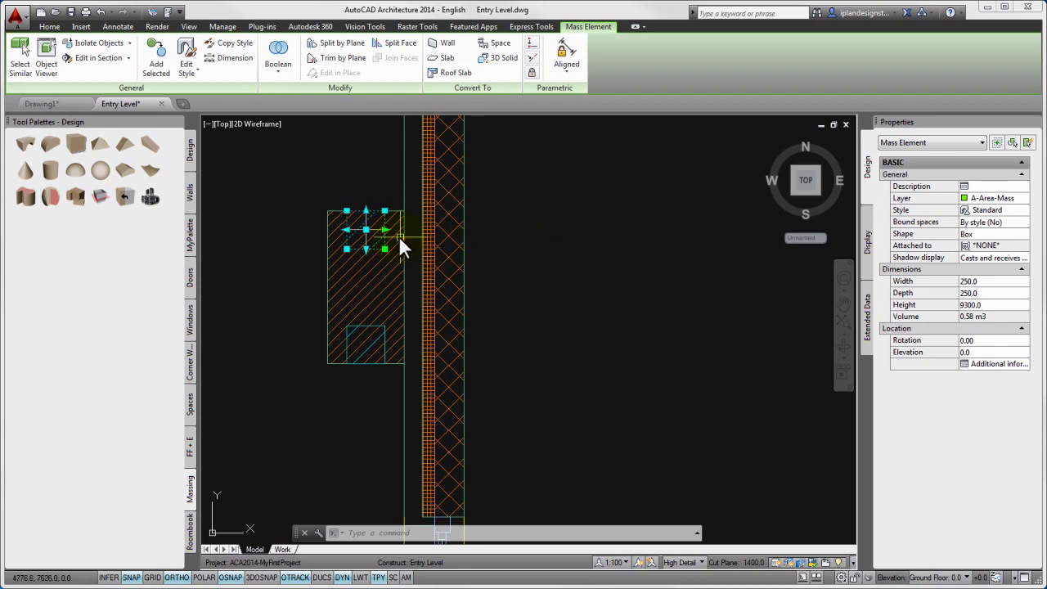
Shift the upper flue box 125 downward using its centre grip.
left_click(366, 229)
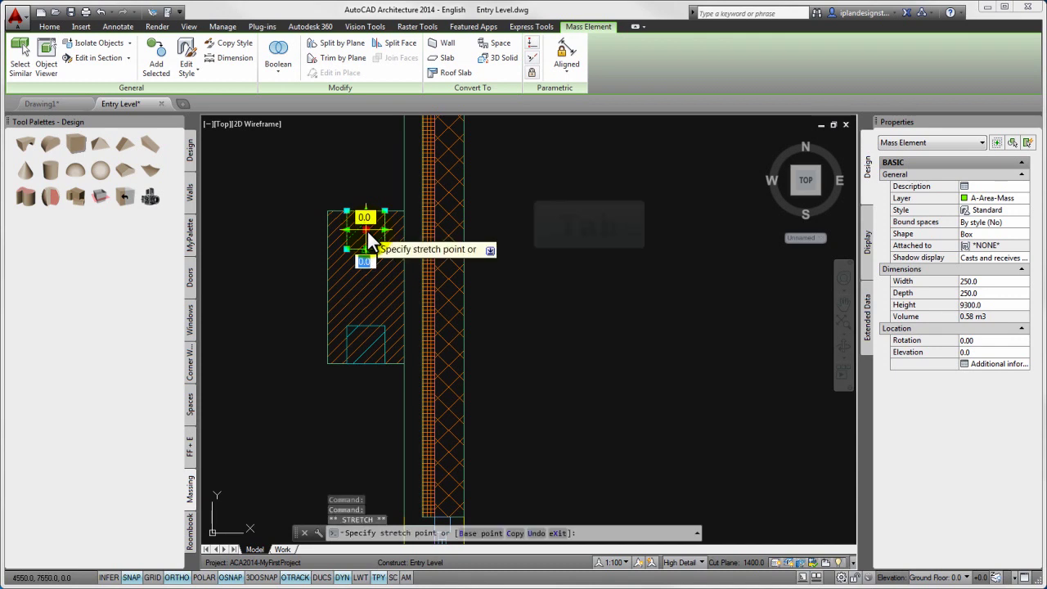
key("Tab")
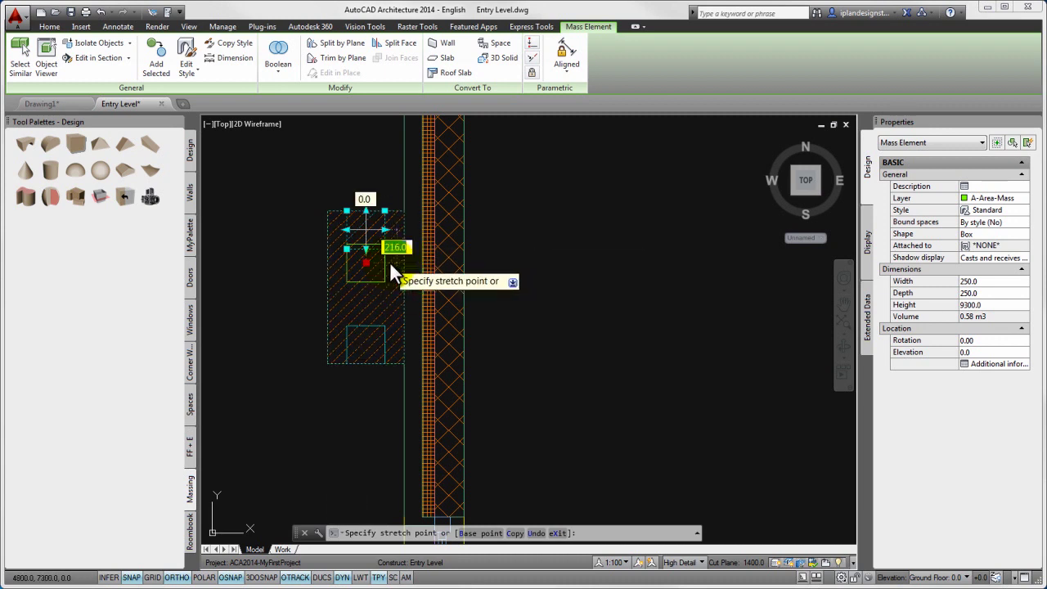
key("Tab")
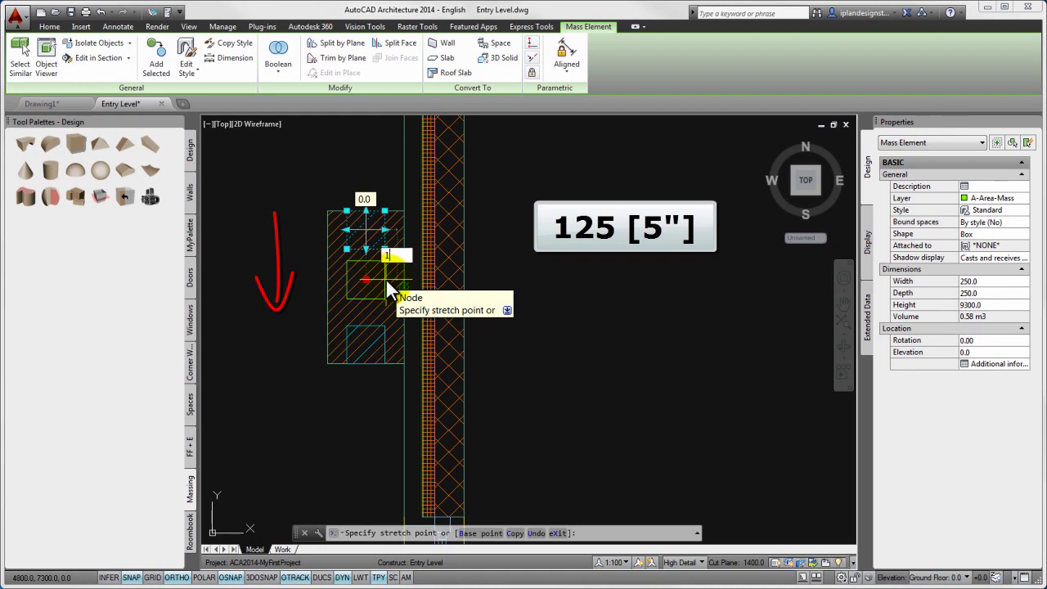
type("25")
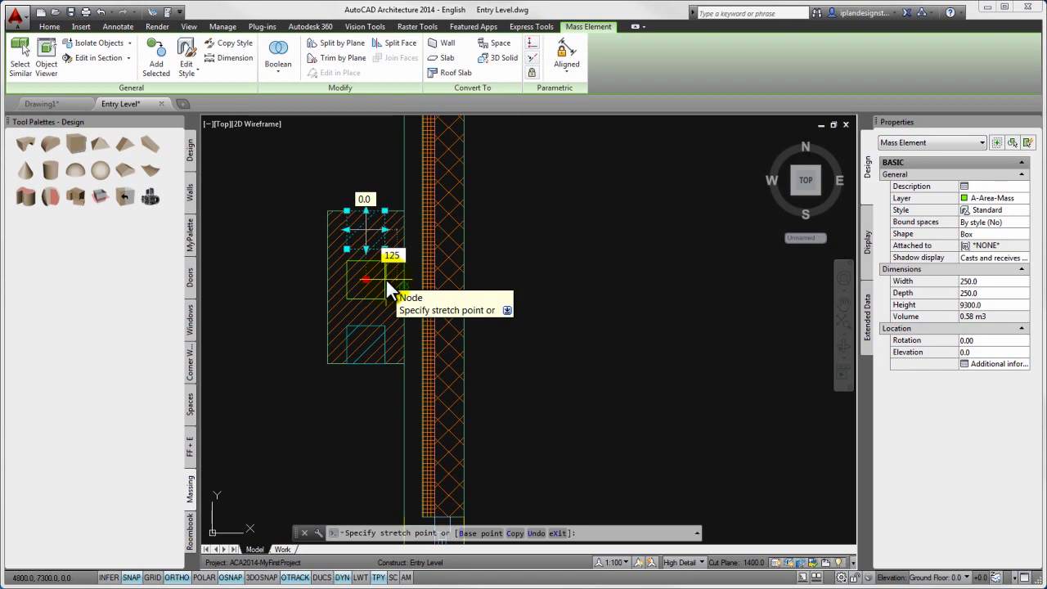
key("Return")
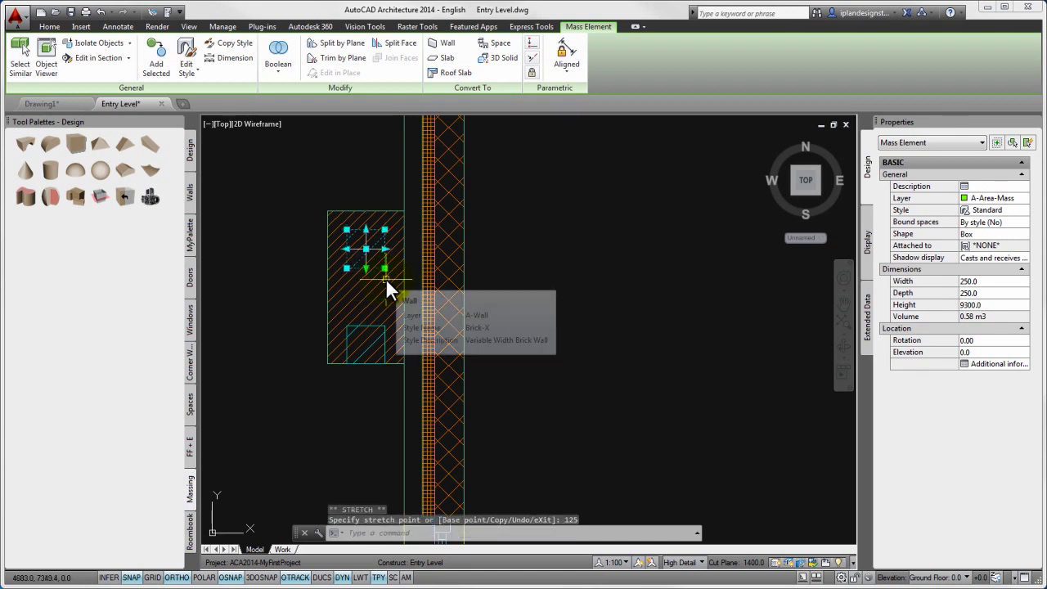
Shift the lower flue box 125 upward using its centre grip.
key("Escape")
left_click(364, 342)
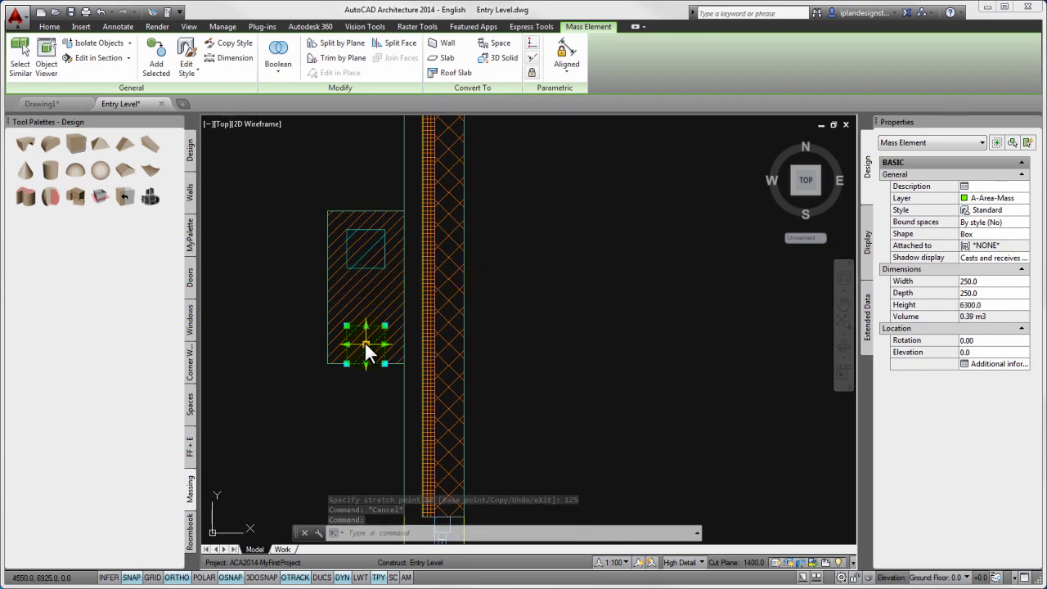
left_click(365, 341)
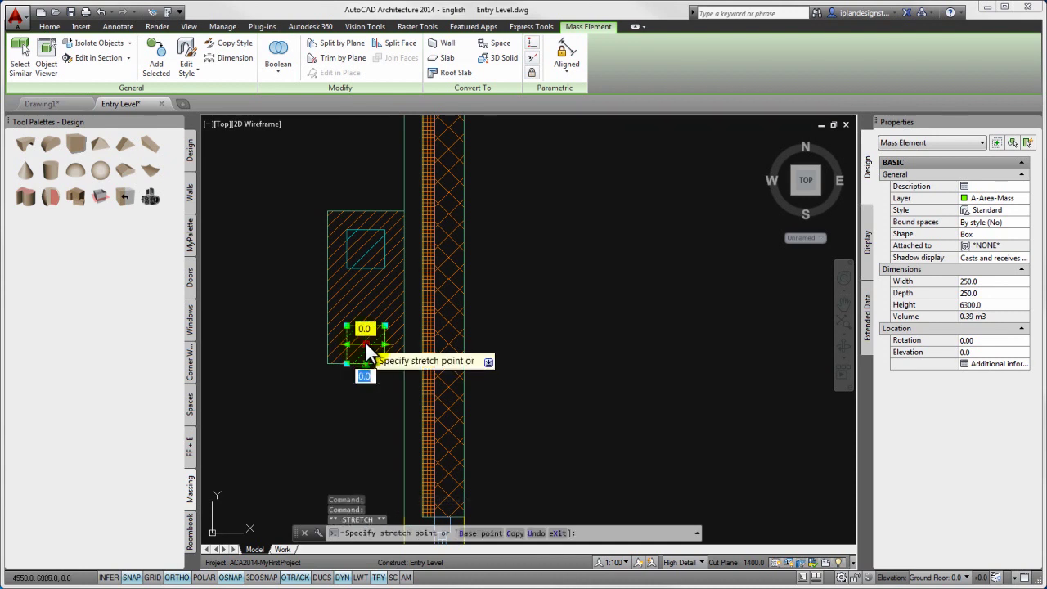
key("Tab")
key("Tab")
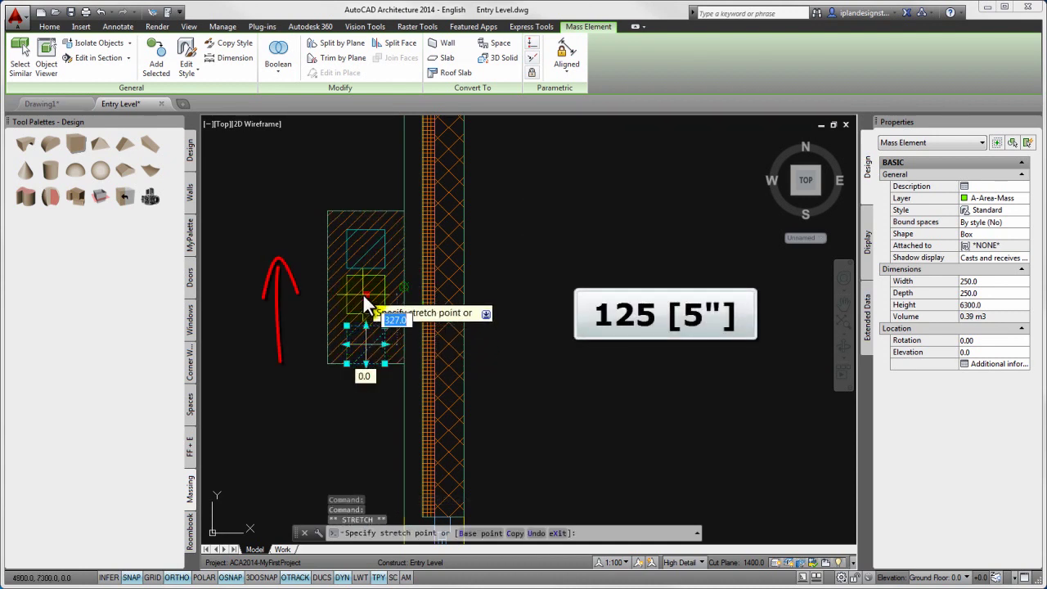
type("125")
key("Return")
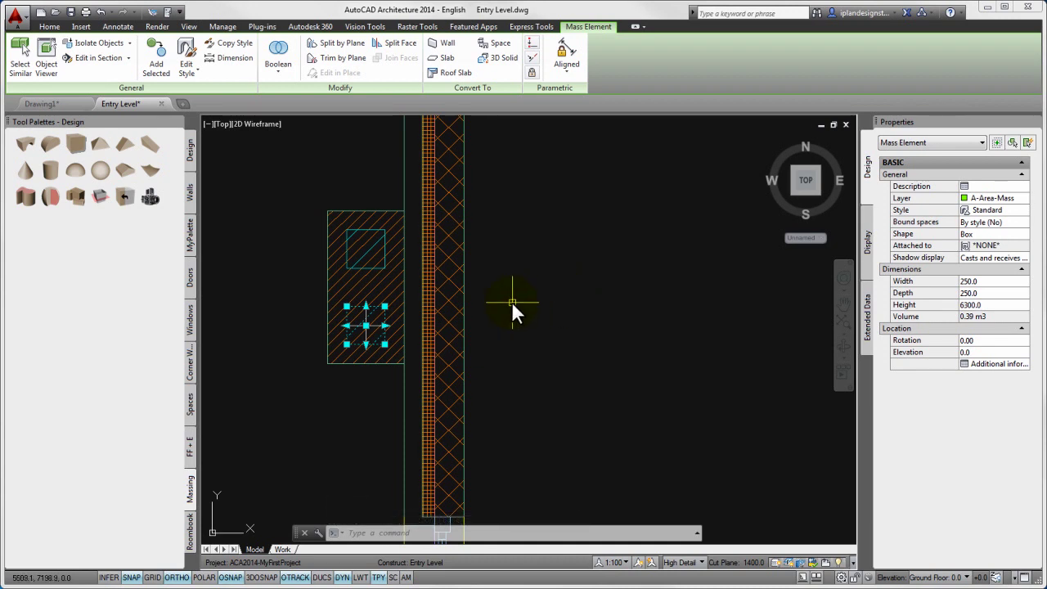
key("Escape")
Set the upper 9300-high flue box's elevation to 700 in Properties.
left_click(368, 268)
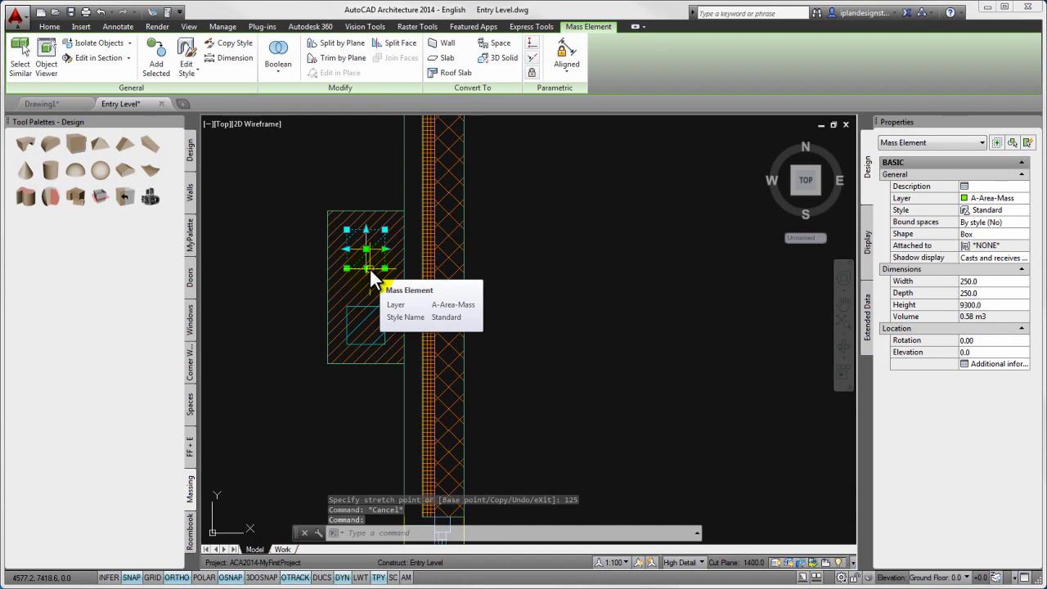
left_click(982, 350)
type("700")
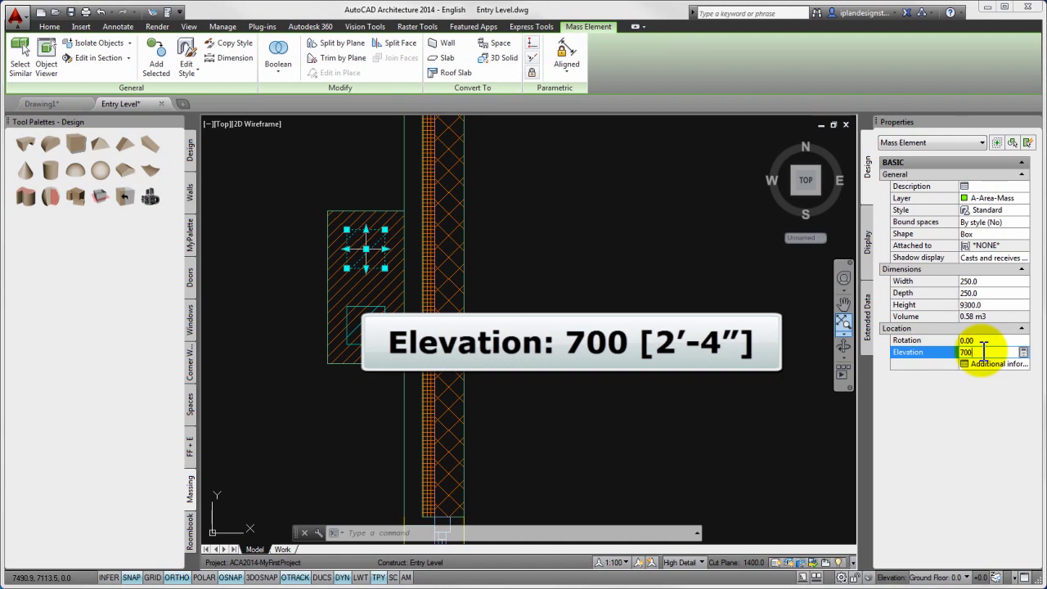
key("Return")
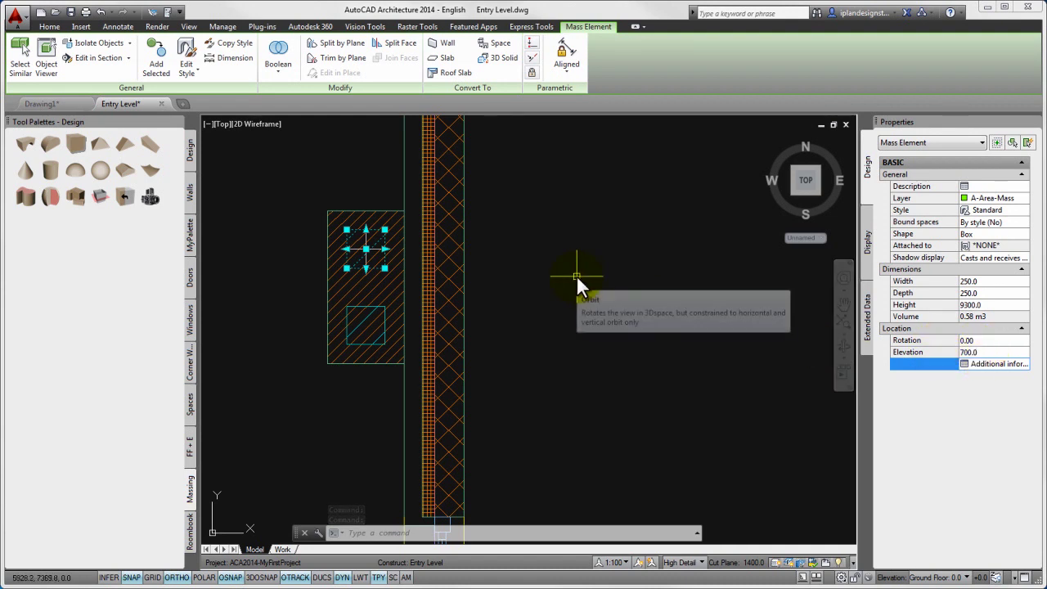
key("Escape")
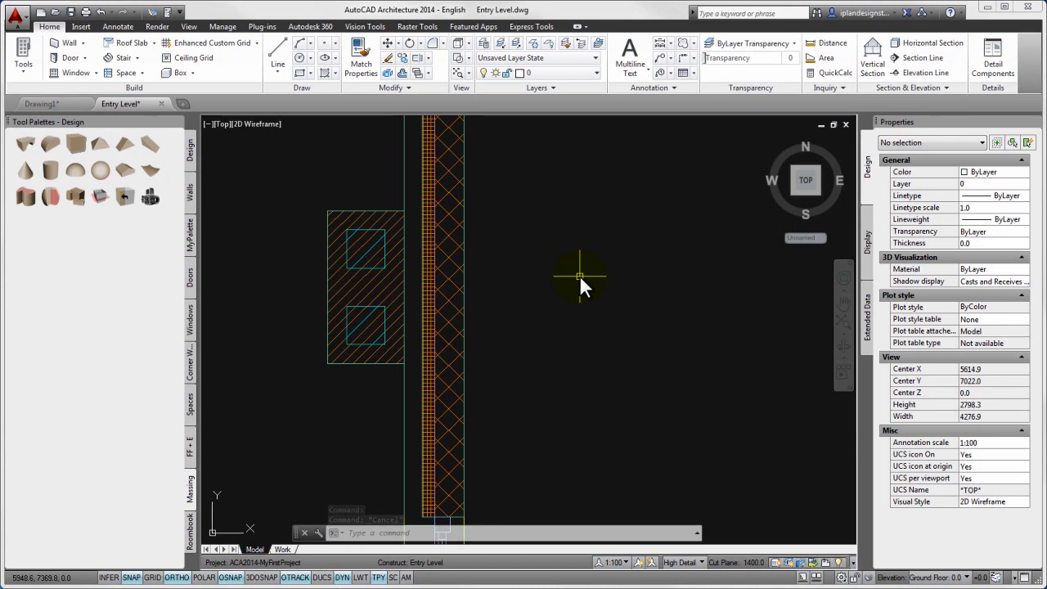
Set the lower 6300-high flue box's elevation to 4700, then select the chimney wall.
left_click(374, 304)
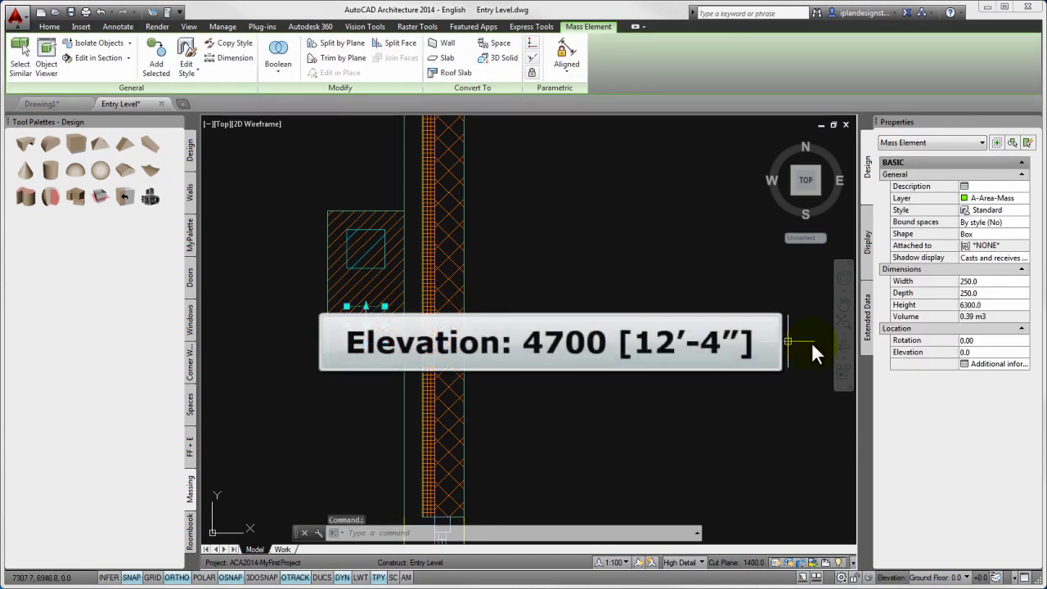
left_click(988, 352)
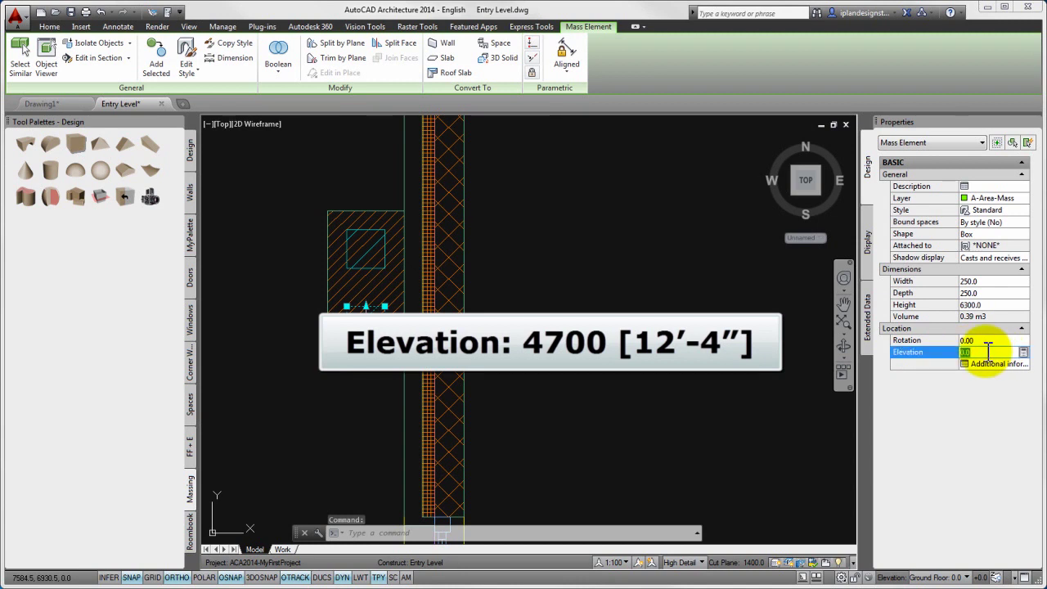
type("4700")
key("Return")
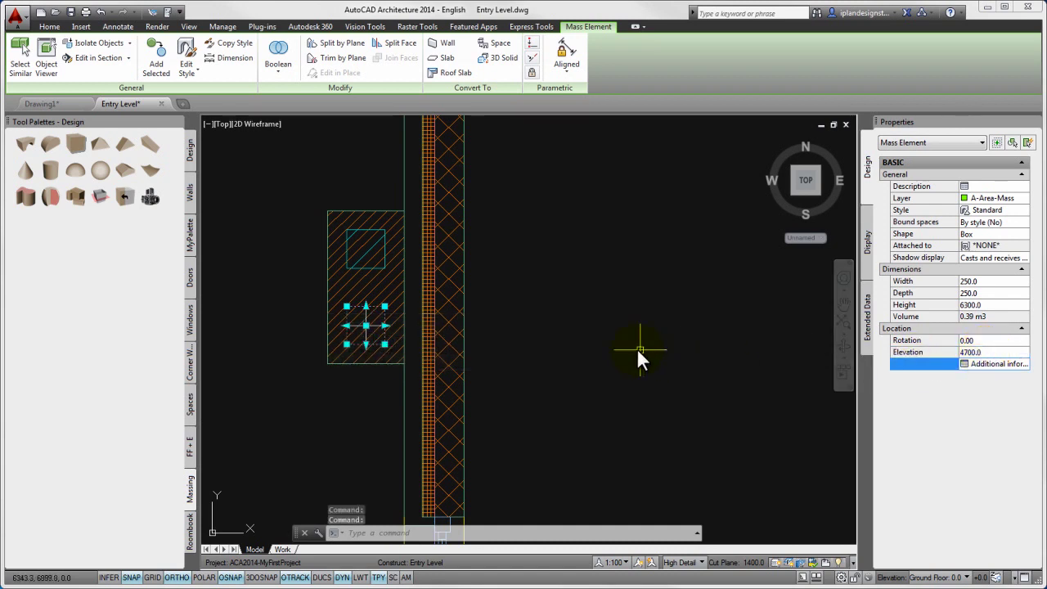
key("Escape")
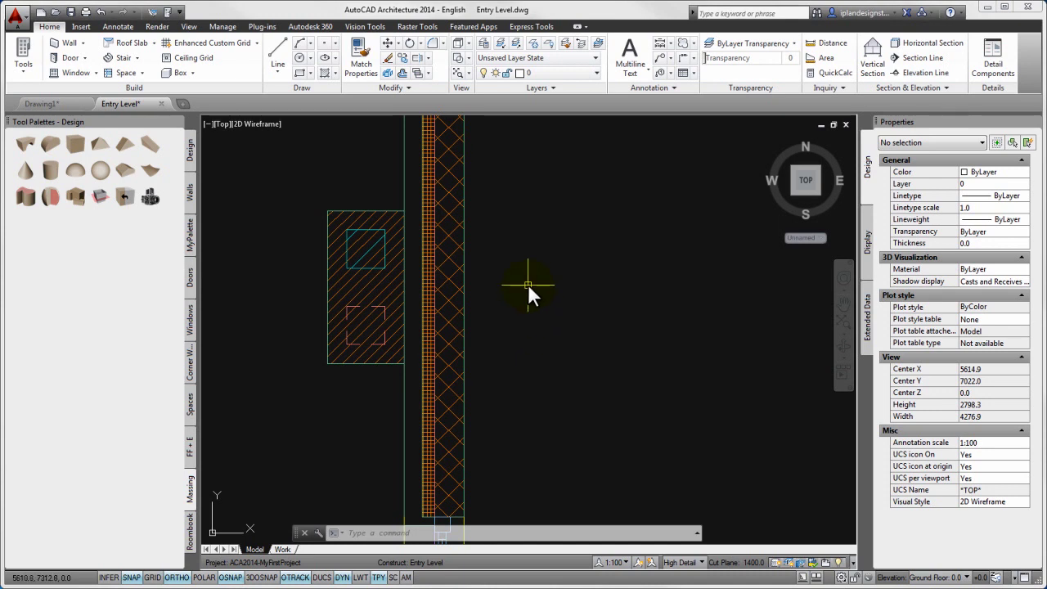
left_click(379, 286)
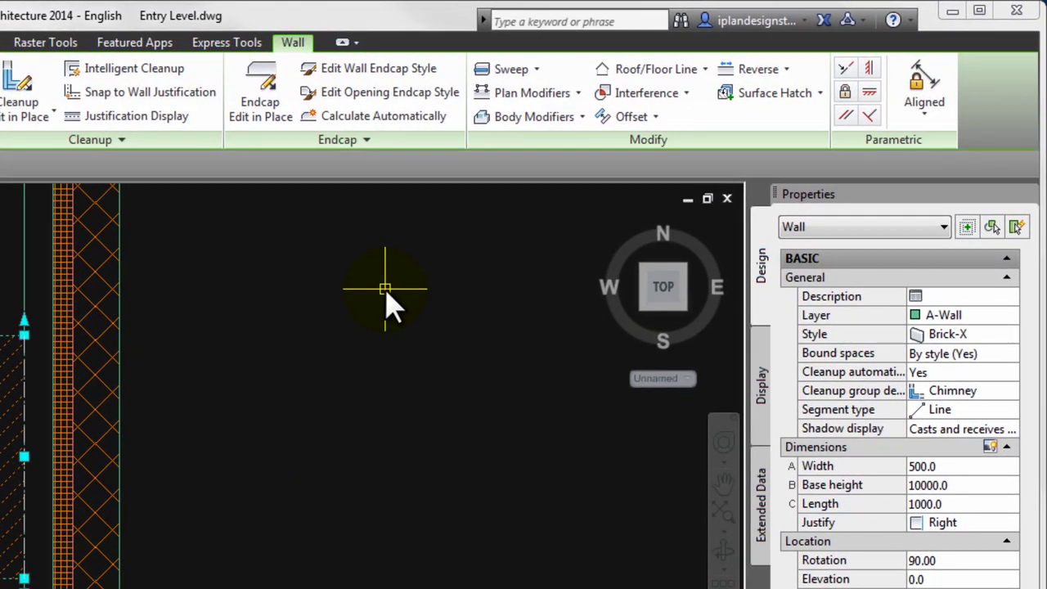
Add both flue boxes to the chimney wall through Body Modifiers > Add.
left_click(583, 116)
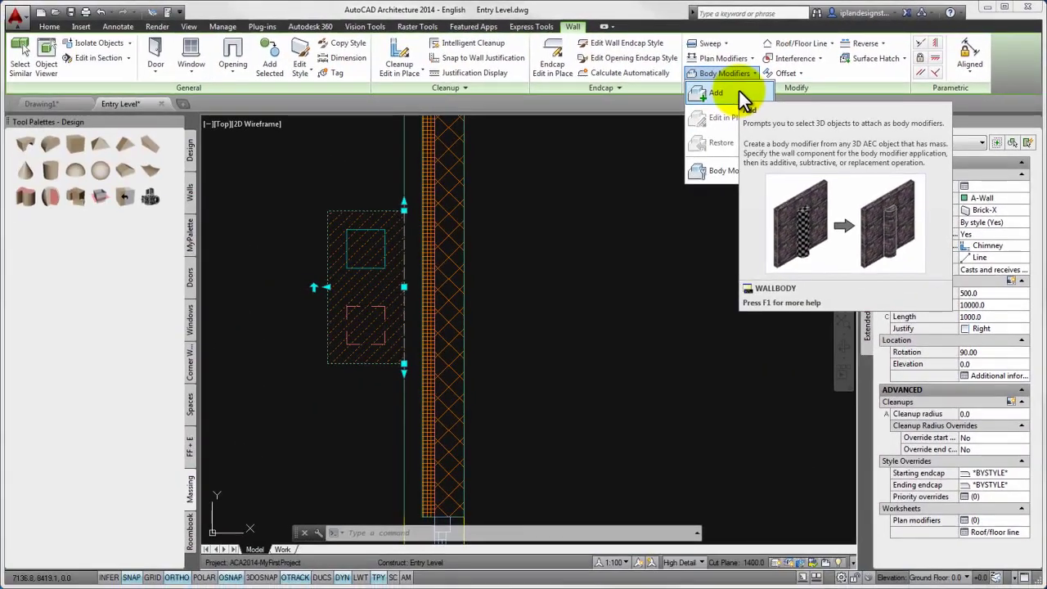
left_click(736, 94)
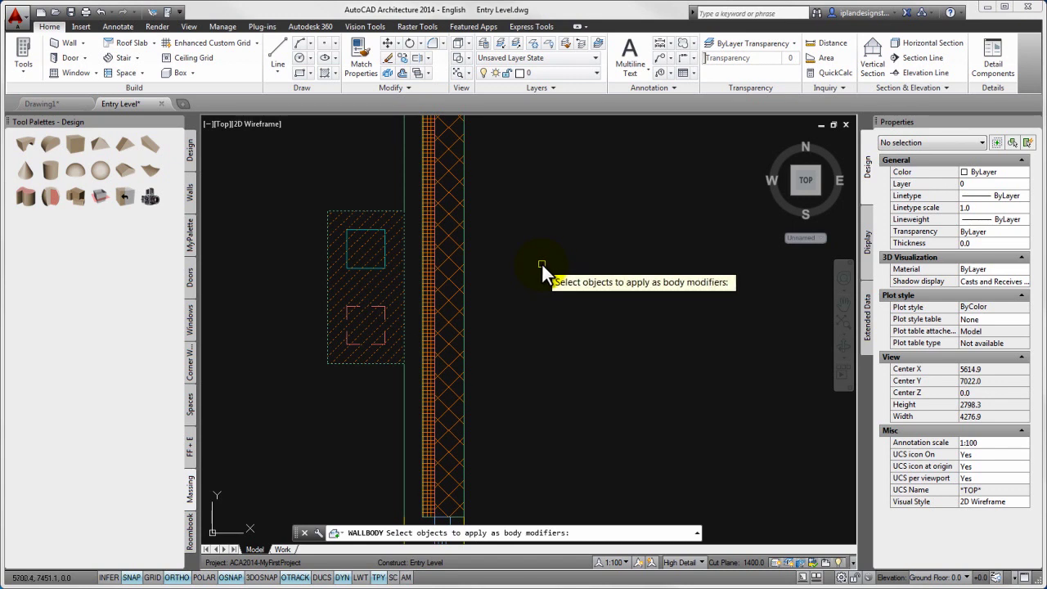
left_click(367, 266)
left_click(373, 304)
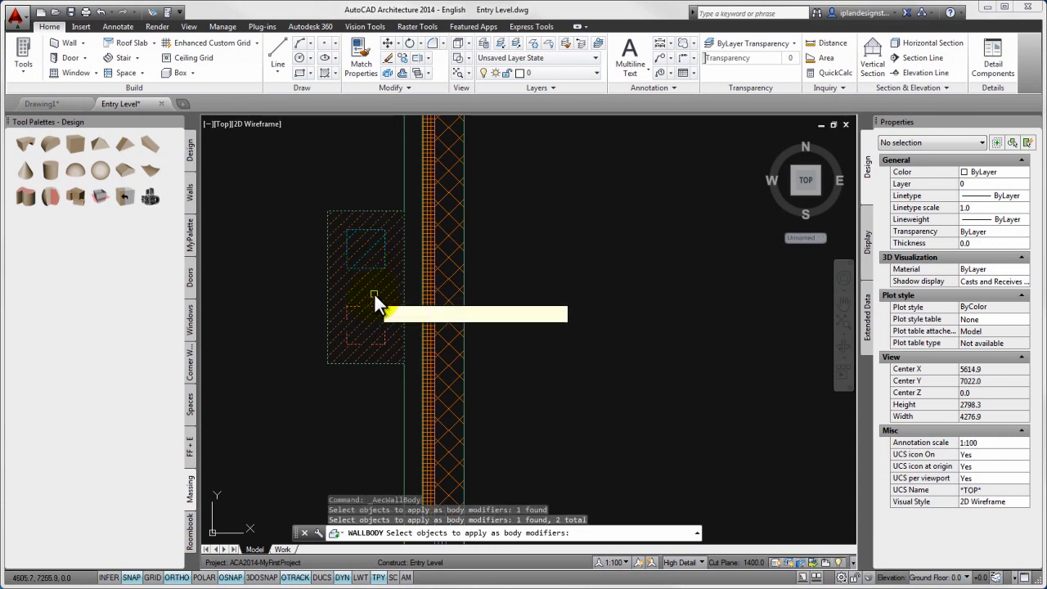
key("Return")
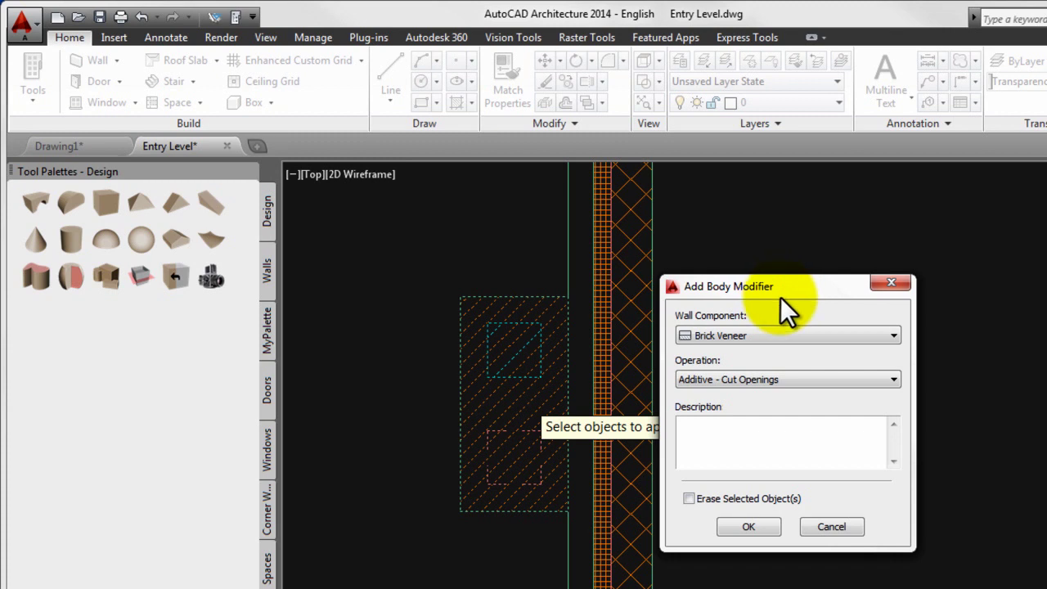
Apply both flues to the Brick Veneer as Subtractive body modifiers described 'Flues', erasing the flue mass elements.
left_click(787, 332)
left_click(787, 331)
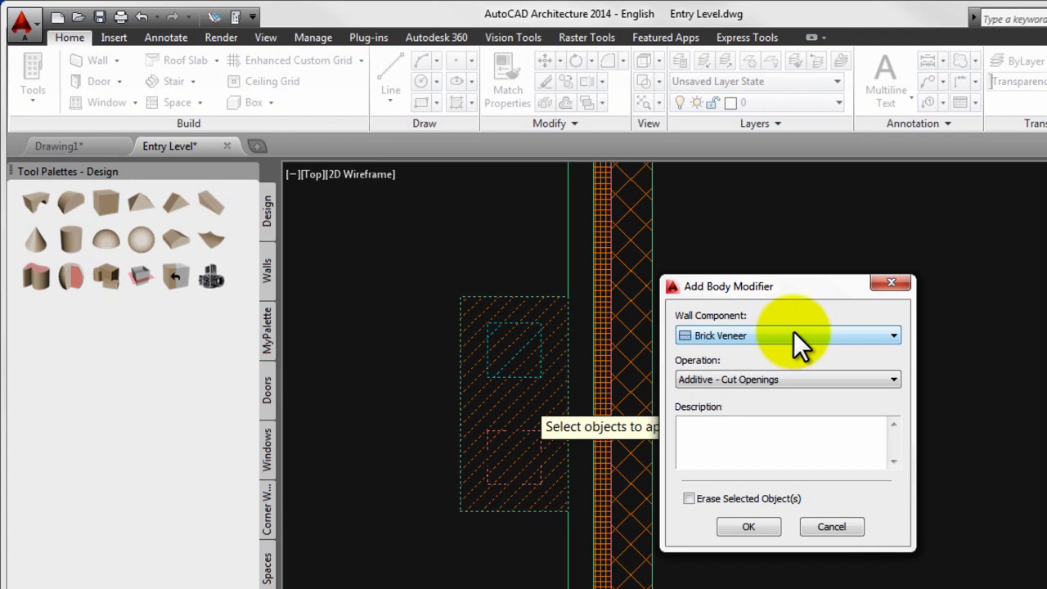
left_click(818, 379)
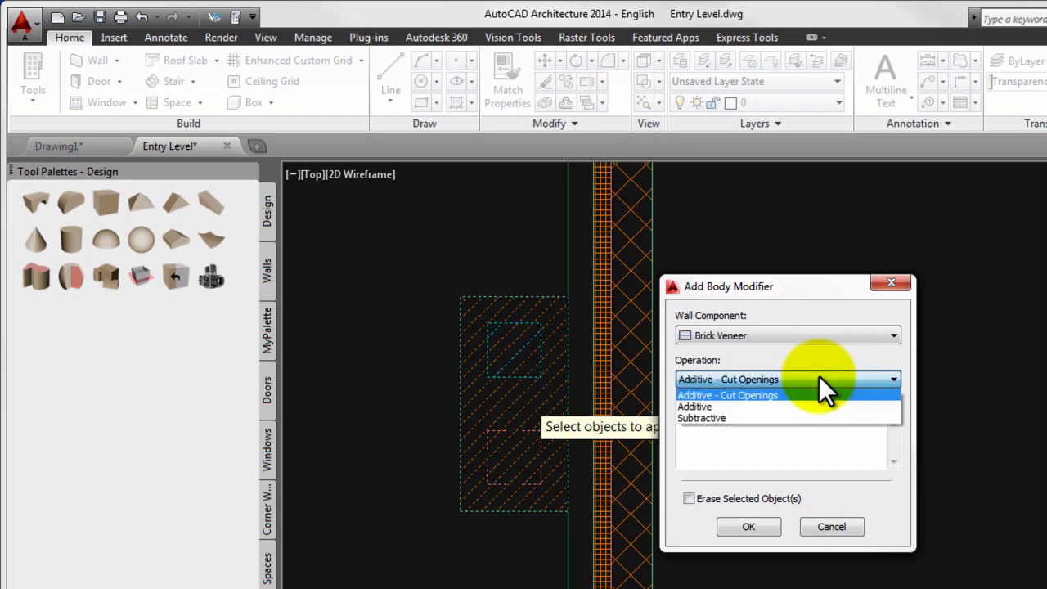
left_click(793, 419)
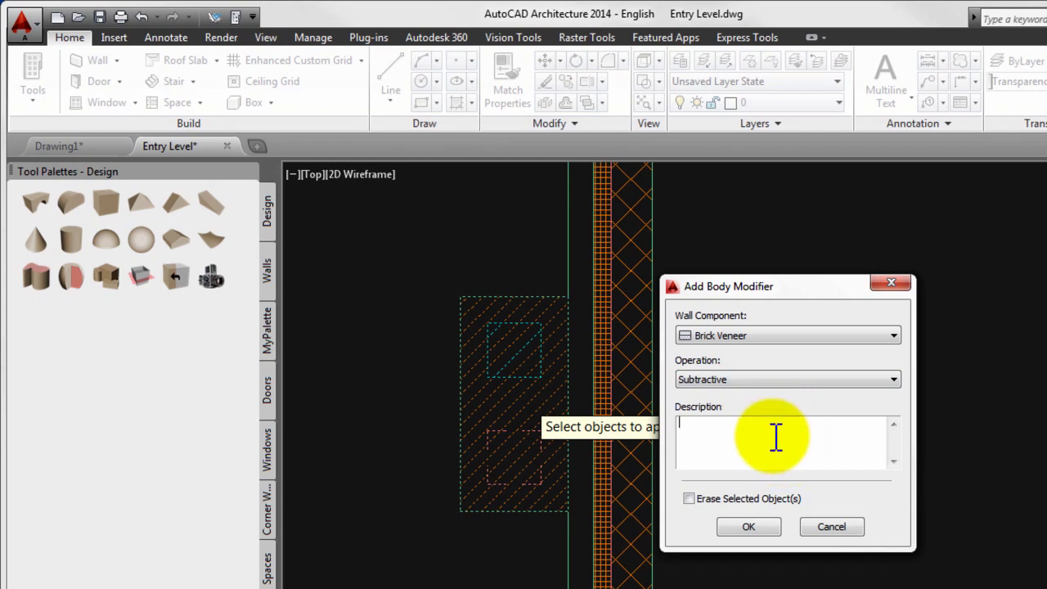
type("Flues")
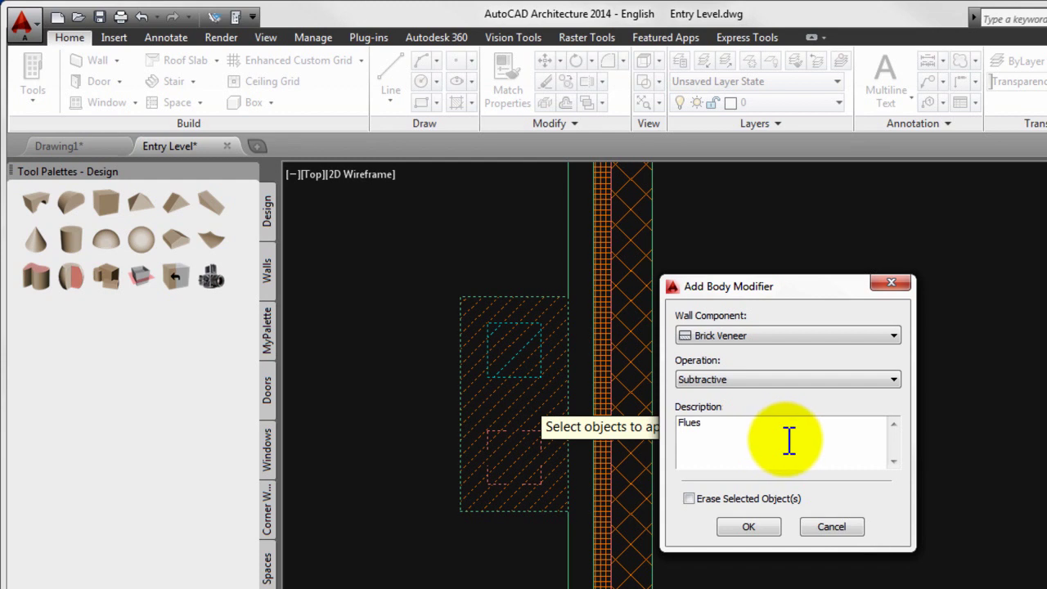
left_click(689, 498)
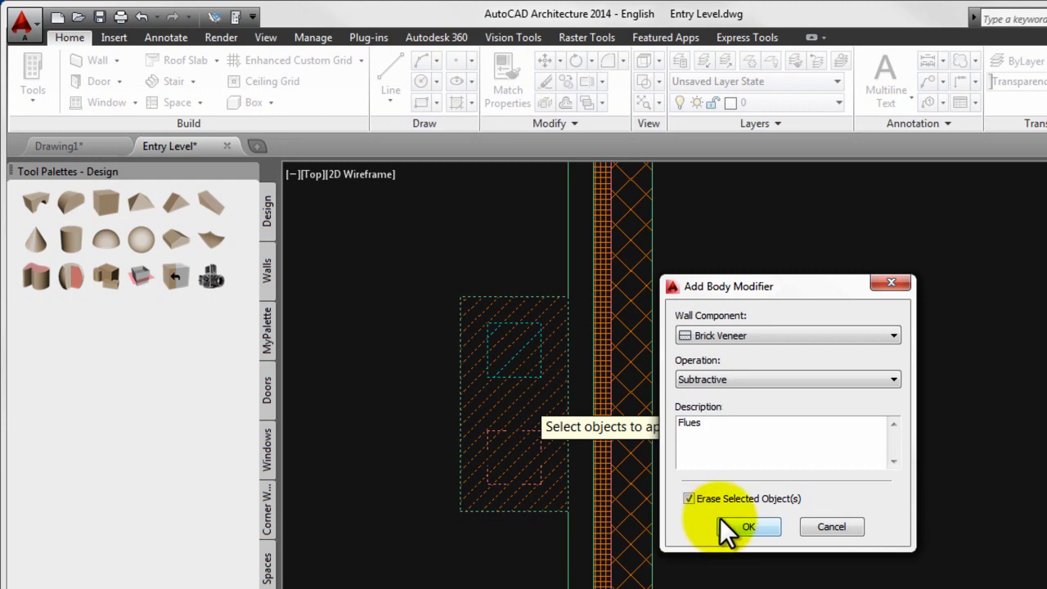
left_click(741, 525)
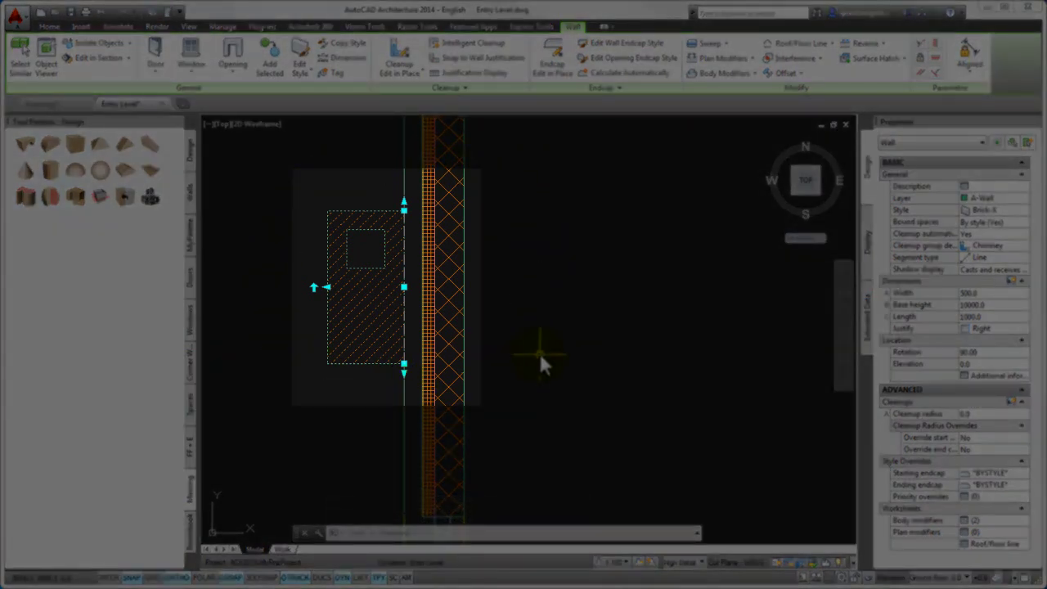
Clear the chimney wall selection to show both flue voids in the plan.
key("Escape")
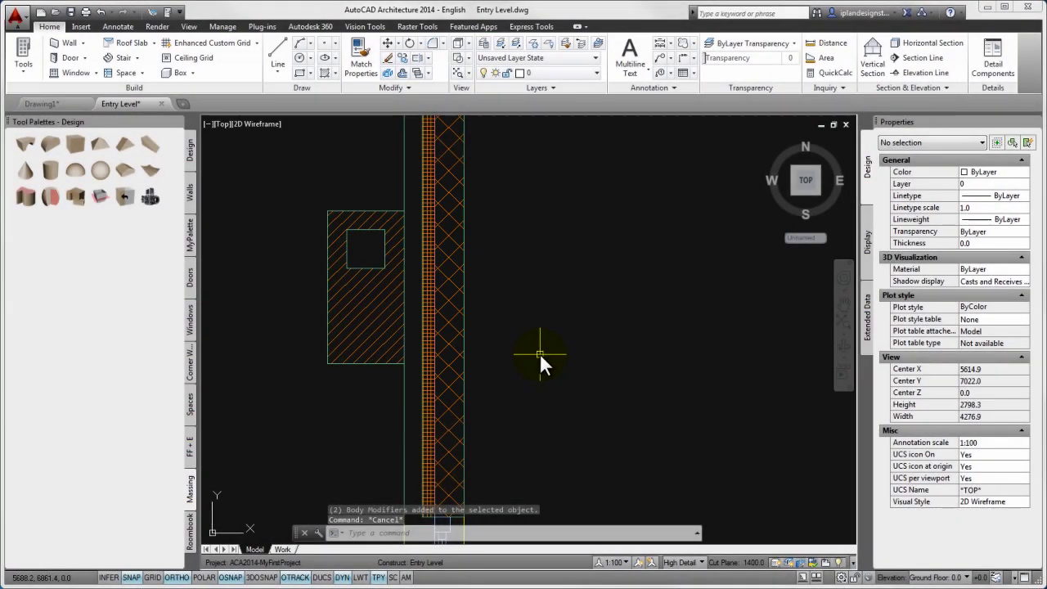